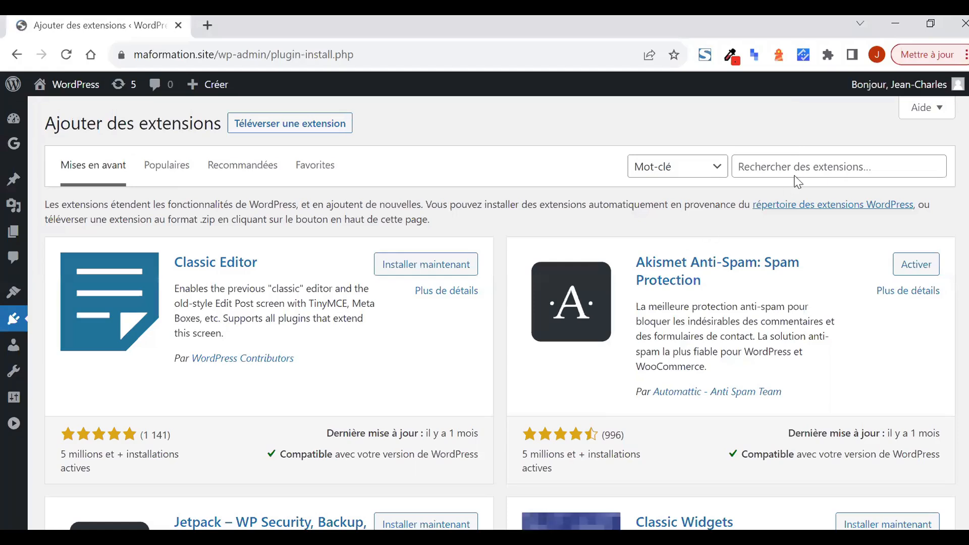
# Step: Find the Yoast SEO plugin with the search term "yoast" and install and activate it
pyautogui.click(803, 167)
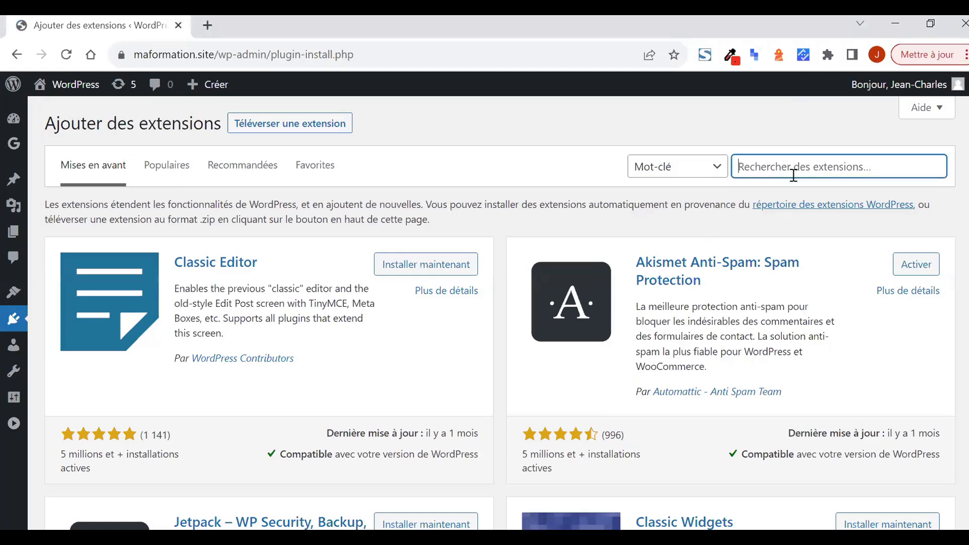
pyautogui.write('yoast')
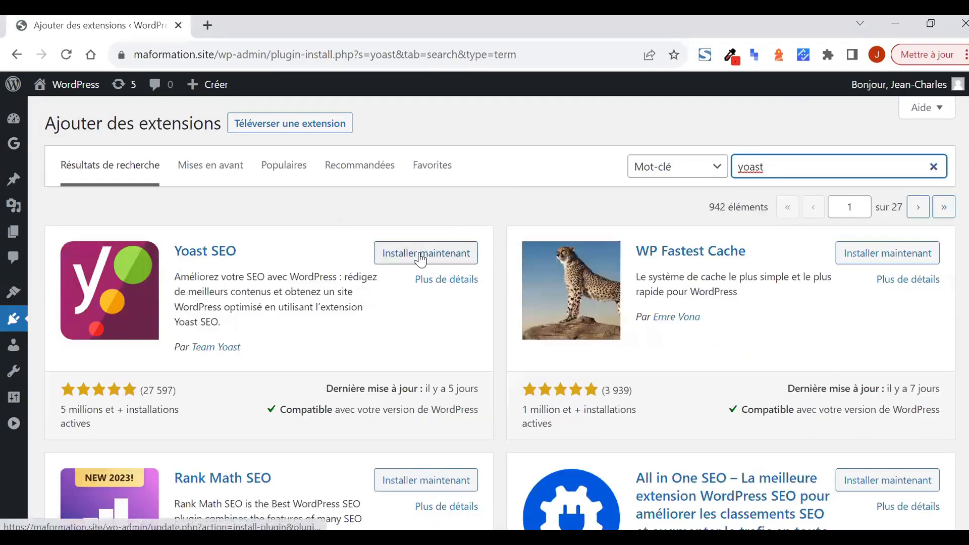
pyautogui.click(419, 255)
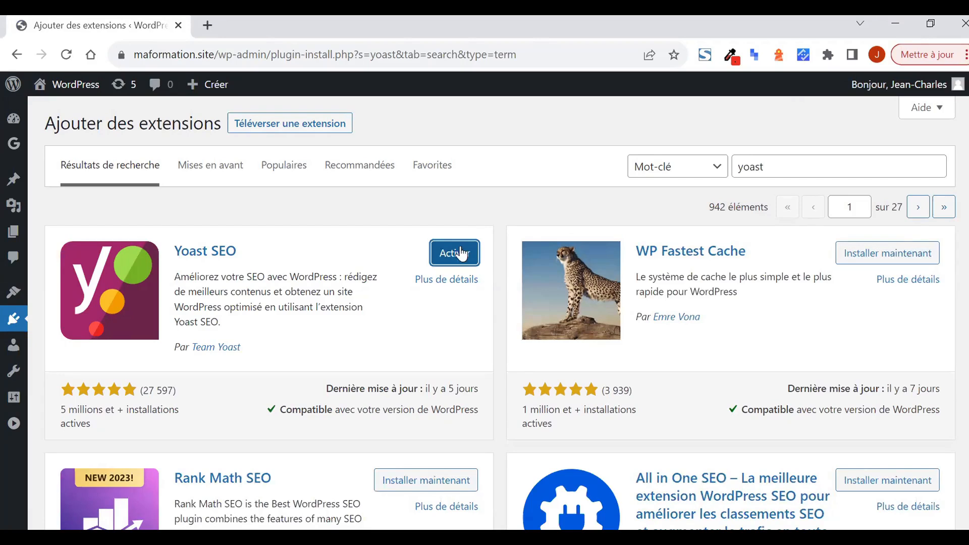
pyautogui.click(459, 257)
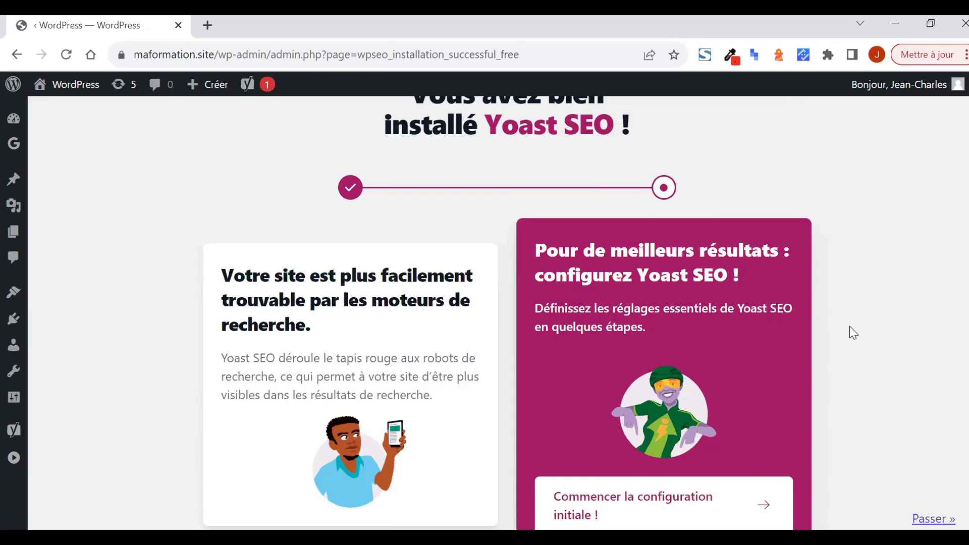
# Step: Start the Yoast SEO initial configuration and complete its SEO data optimisation stage
pyautogui.scroll(-1, 656, 454)
pyautogui.click(626, 488)
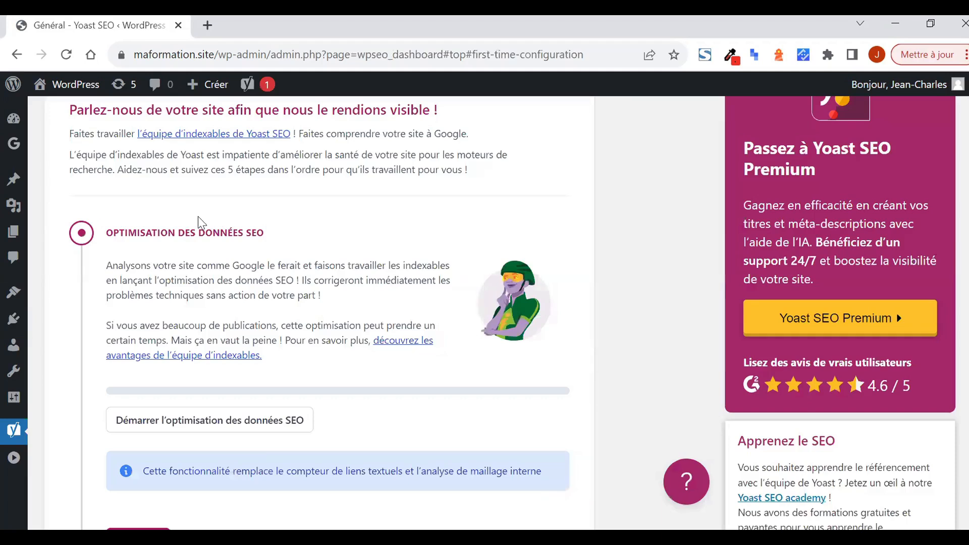
pyautogui.moveTo(158, 232); pyautogui.dragTo(265, 234)
pyautogui.click(308, 244)
pyautogui.click(205, 422)
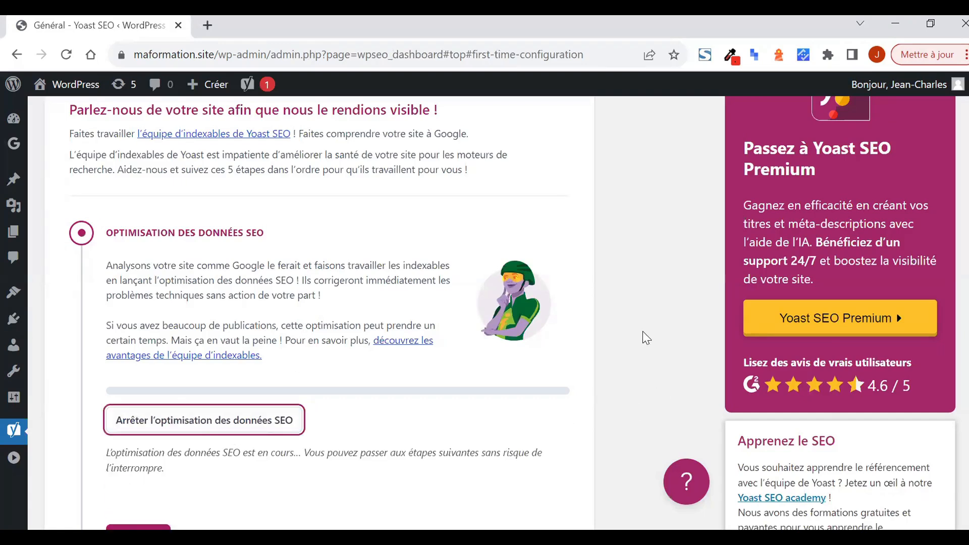
pyautogui.scroll(-1, 645, 337)
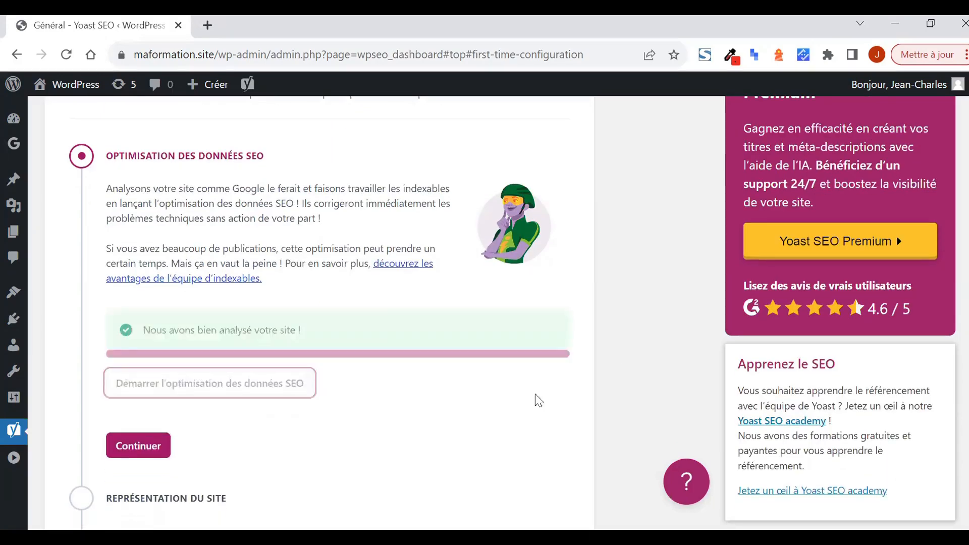
pyautogui.click(131, 401)
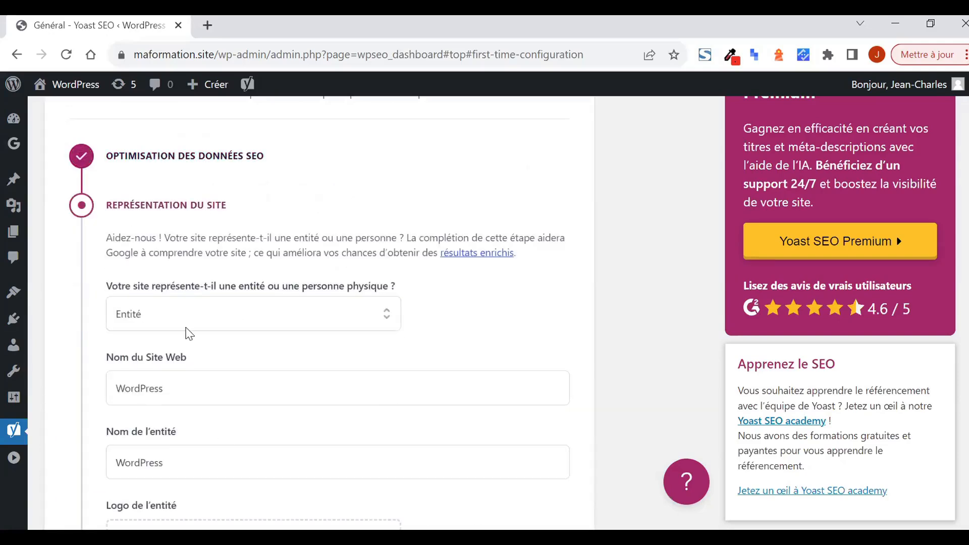
# Step: Save the site representation stage, keeping Entité as type and WordPress as website and entity name, without a logo
pyautogui.scroll(-2, 171, 429)
pyautogui.scroll(-1, 172, 429)
pyautogui.moveTo(207, 308); pyautogui.dragTo(114, 309)
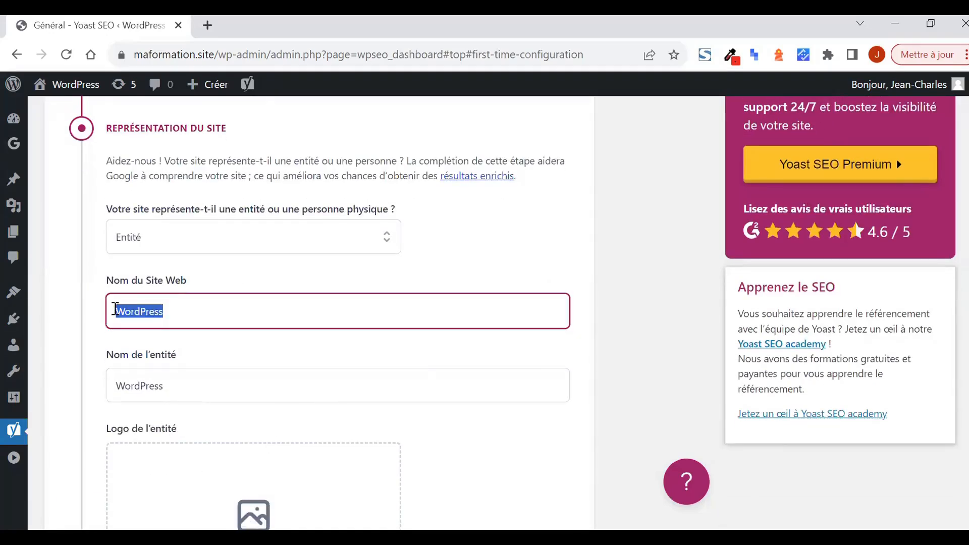
pyautogui.moveTo(182, 386); pyautogui.dragTo(109, 386)
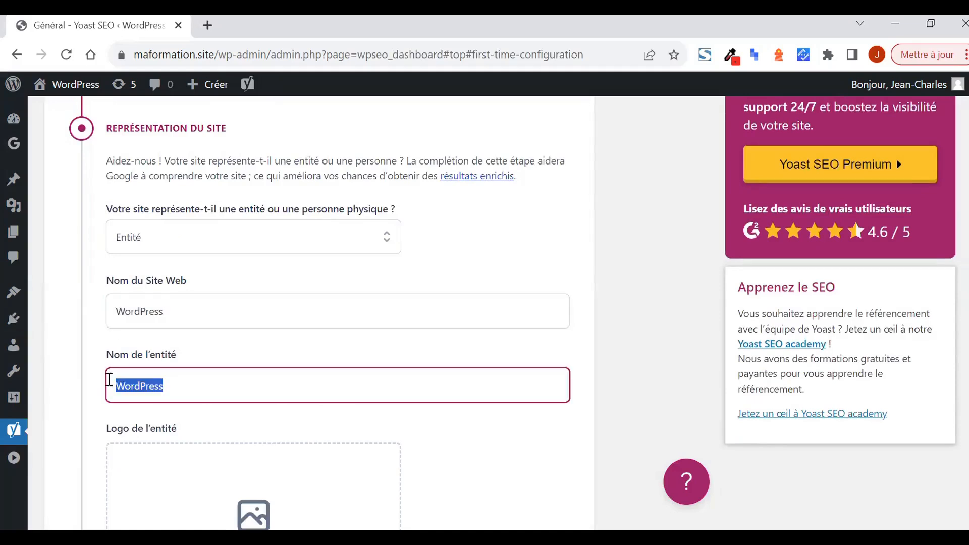
pyautogui.moveTo(175, 312); pyautogui.dragTo(107, 309)
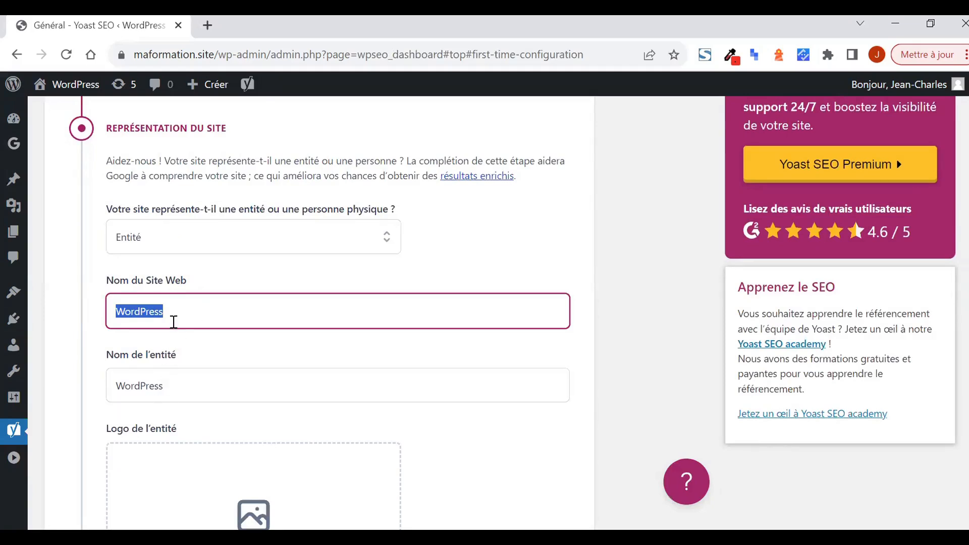
pyautogui.moveTo(174, 386); pyautogui.dragTo(108, 385)
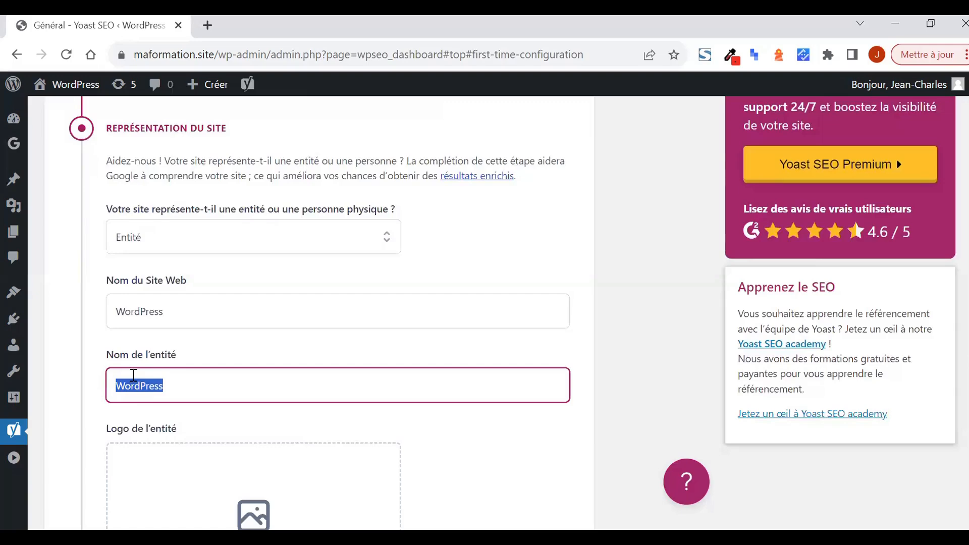
pyautogui.scroll(-2, 205, 465)
pyautogui.scroll(-3, 218, 273)
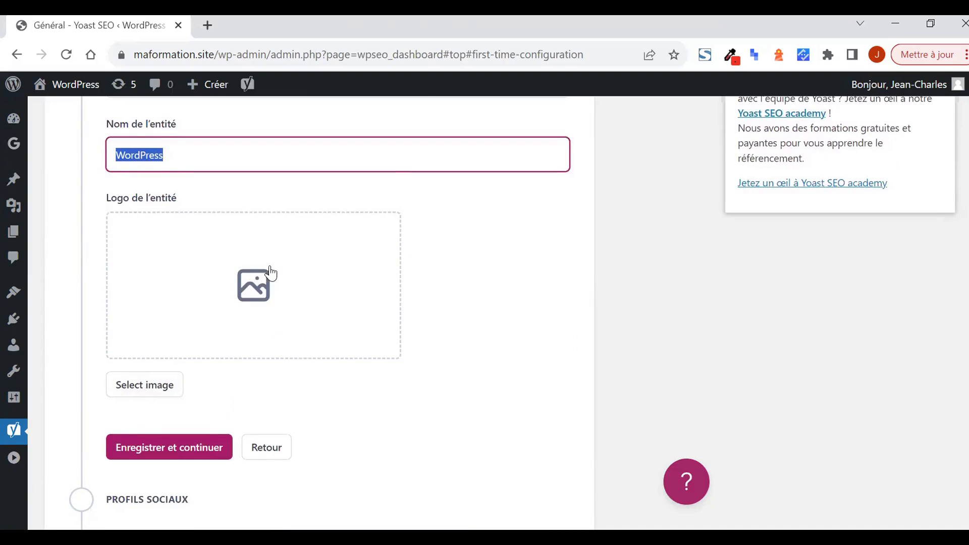
pyautogui.click(197, 447)
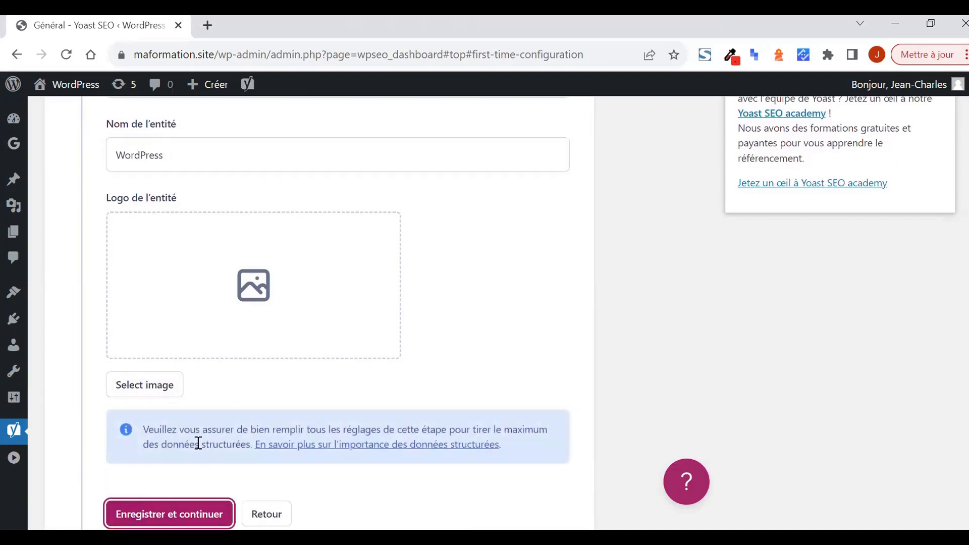
pyautogui.scroll(-3, 193, 452)
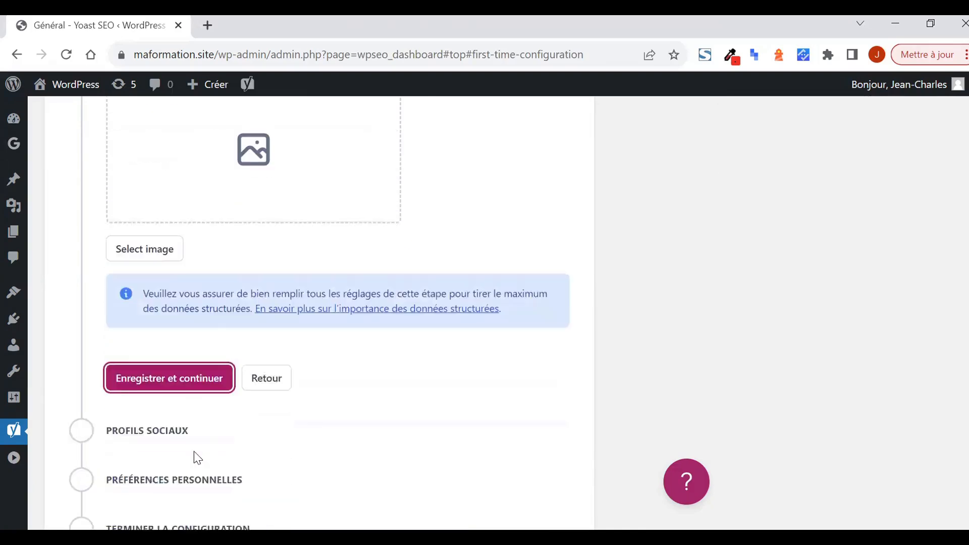
pyautogui.click(172, 373)
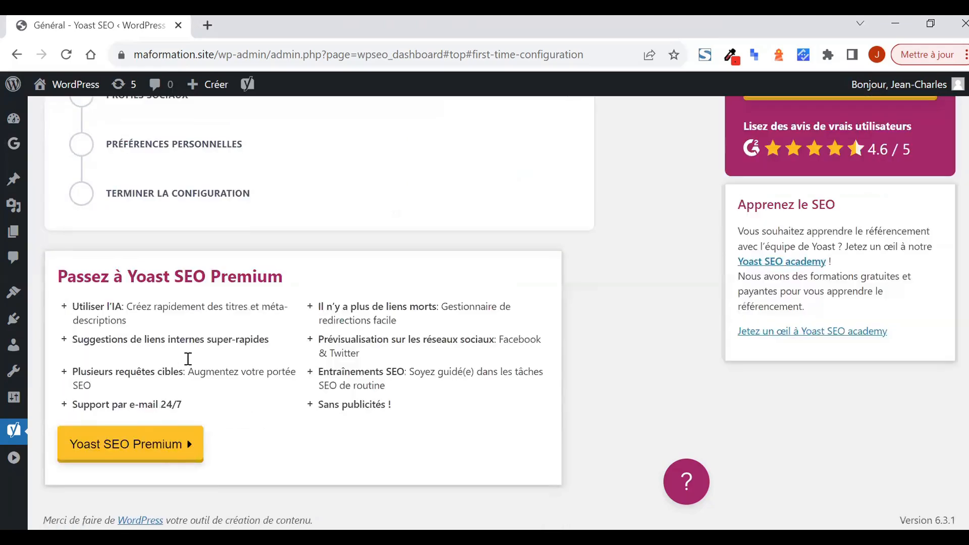
# Step: Save the social profiles stage with the Facebook and Twitter fields left empty
pyautogui.scroll(1, 344, 328)
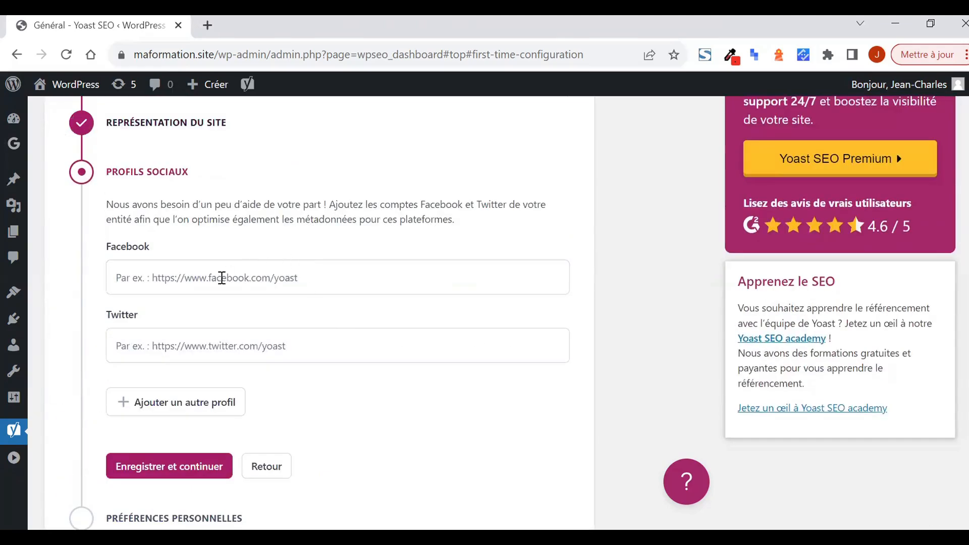
pyautogui.moveTo(144, 244); pyautogui.dragTo(175, 243)
pyautogui.click(176, 473)
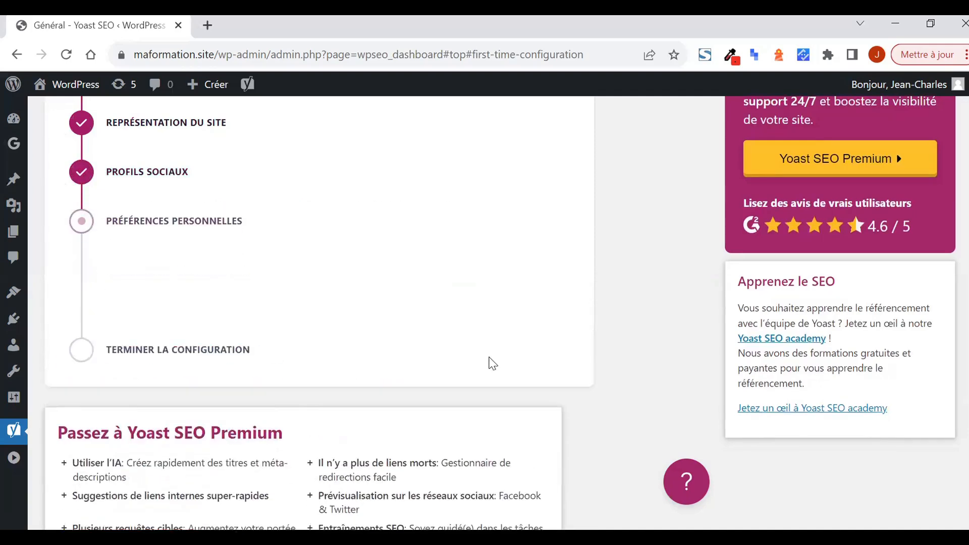
# Step: Save the personal preferences stage with usage tracking kept off and the newsletter e-mail left empty, finishing the configuration
pyautogui.scroll(-1, 609, 336)
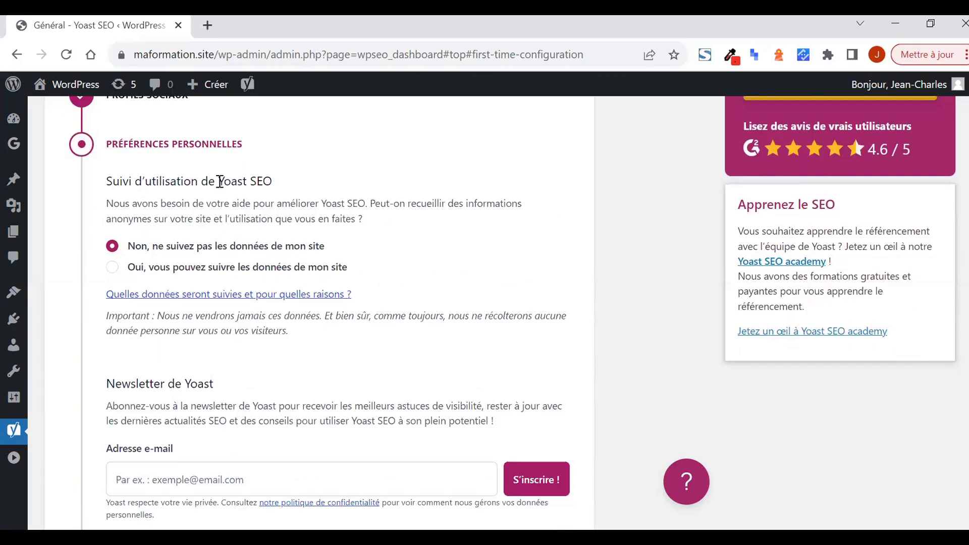
pyautogui.moveTo(217, 182); pyautogui.dragTo(272, 182)
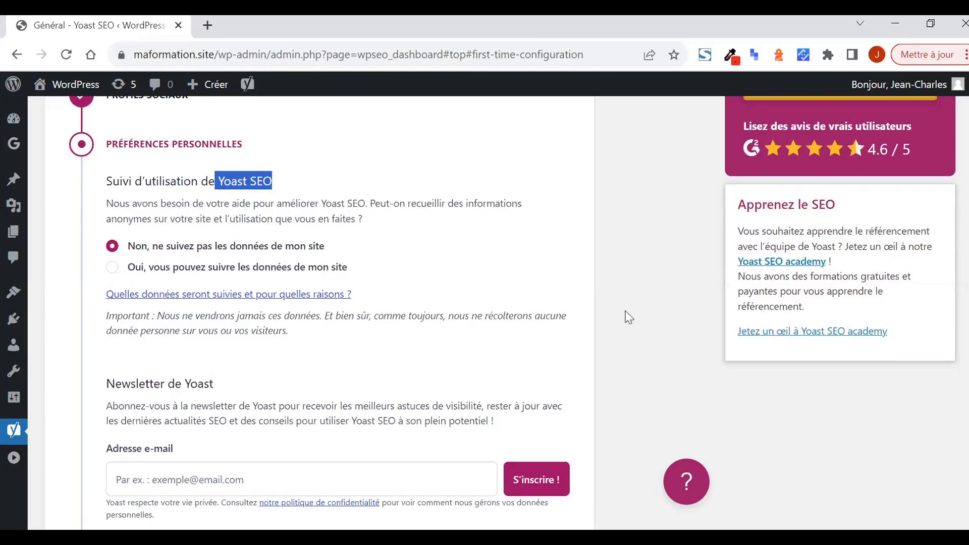
pyautogui.scroll(-3, 625, 339)
pyautogui.click(178, 328)
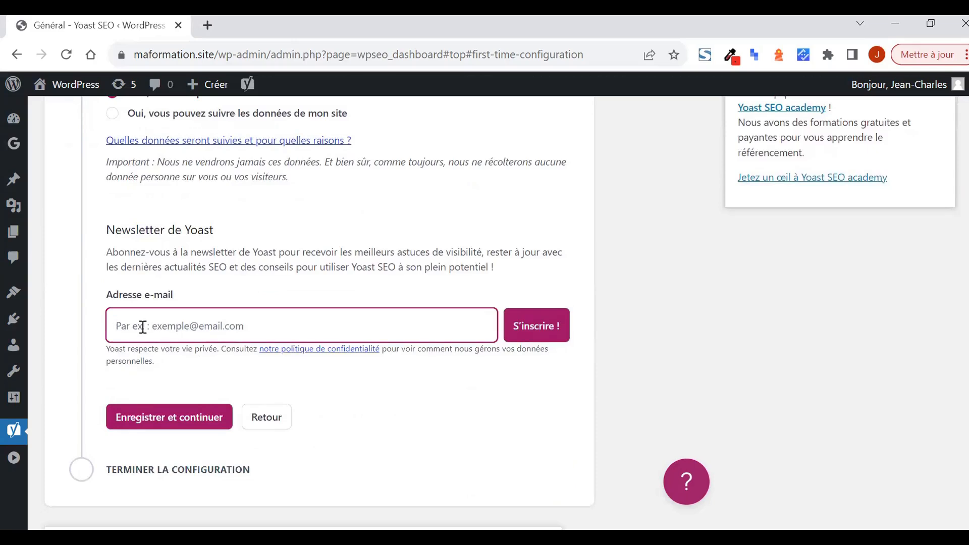
pyautogui.click(197, 416)
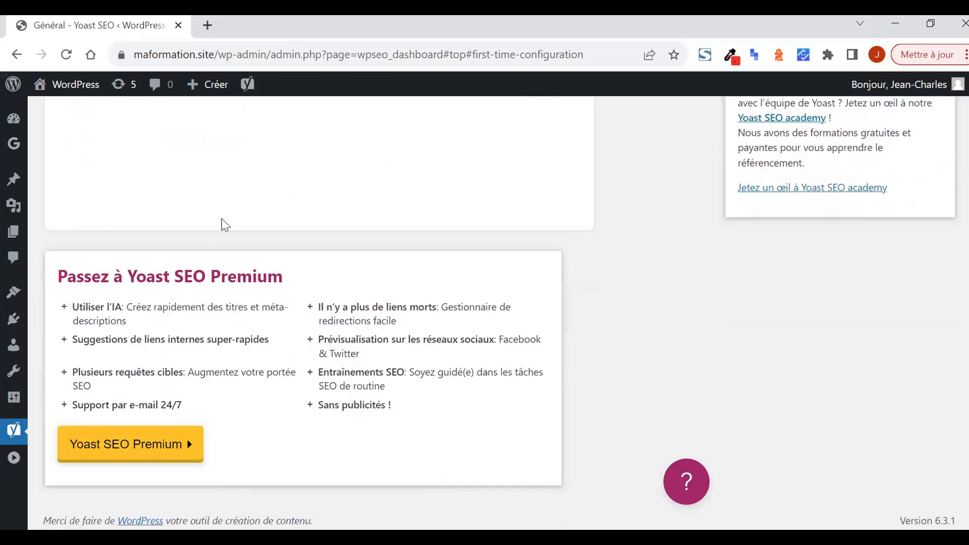
# Step: Go to the SEO dashboard from the finished configuration and dismiss the free webinar notice
pyautogui.scroll(1, 378, 353)
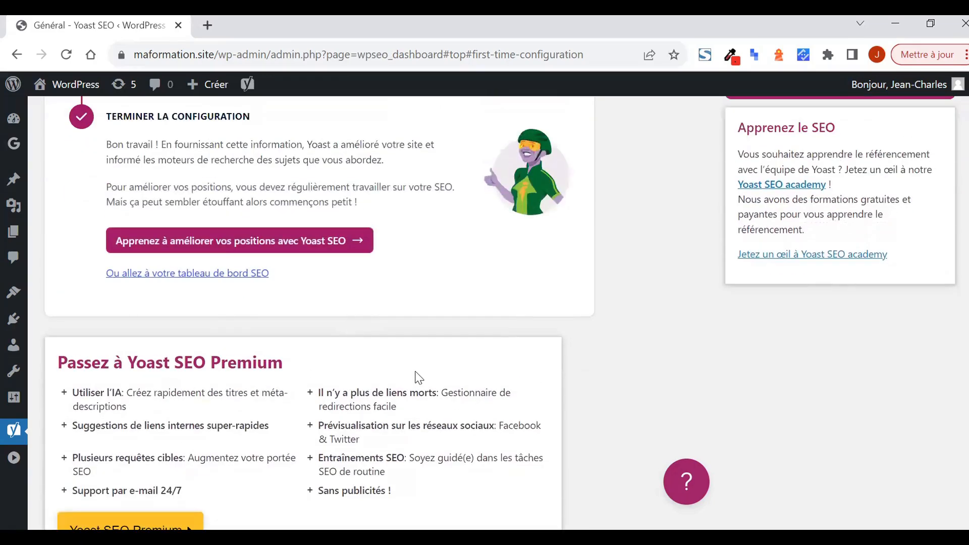
pyautogui.click(216, 276)
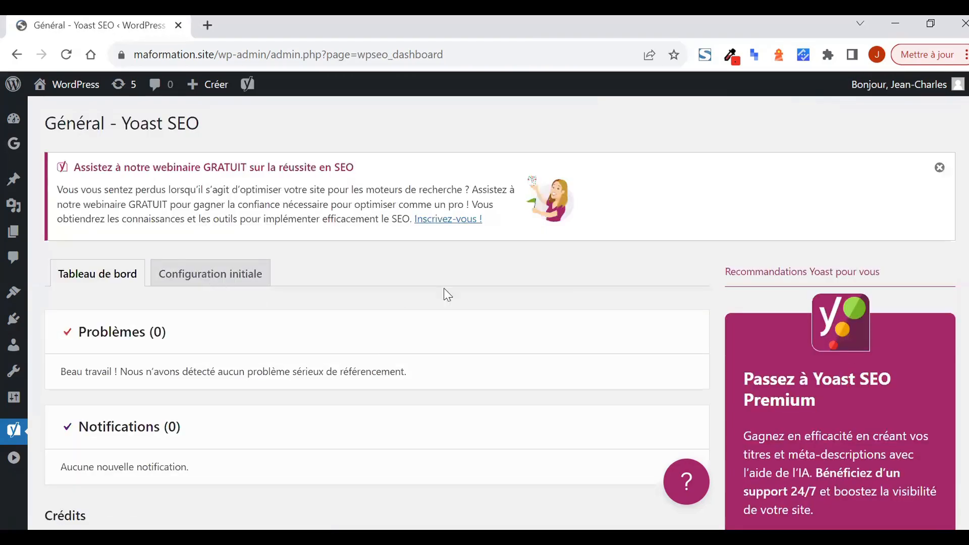
pyautogui.click(940, 168)
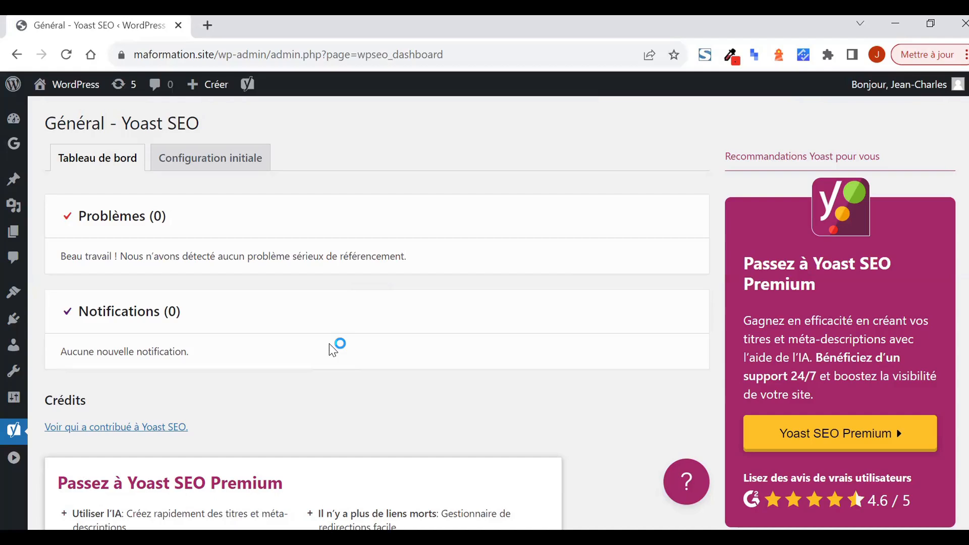
pyautogui.scroll(-1, 908, 406)
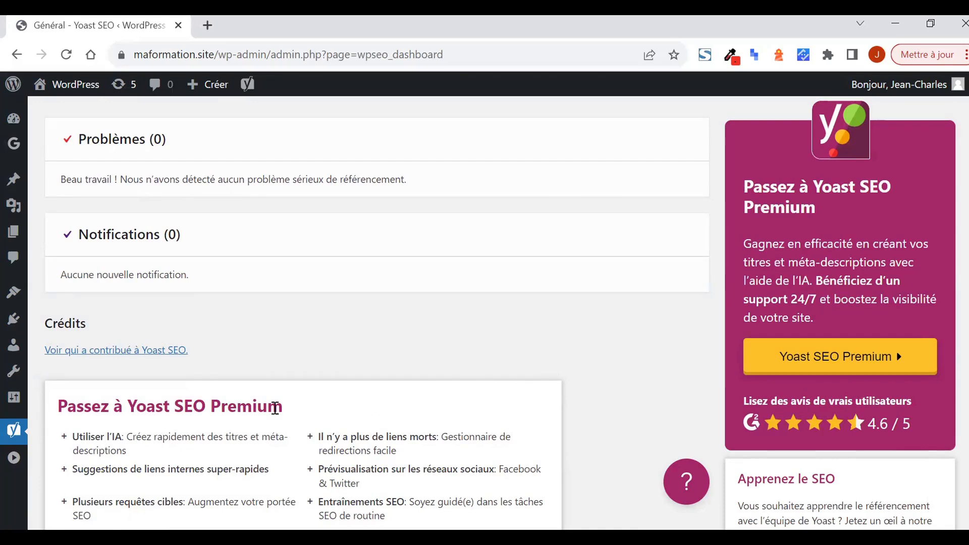
# Step: Open the Yoast SEO settings and look through the site features (Fonctionnalités du site)
pyautogui.moveTo(14, 435)
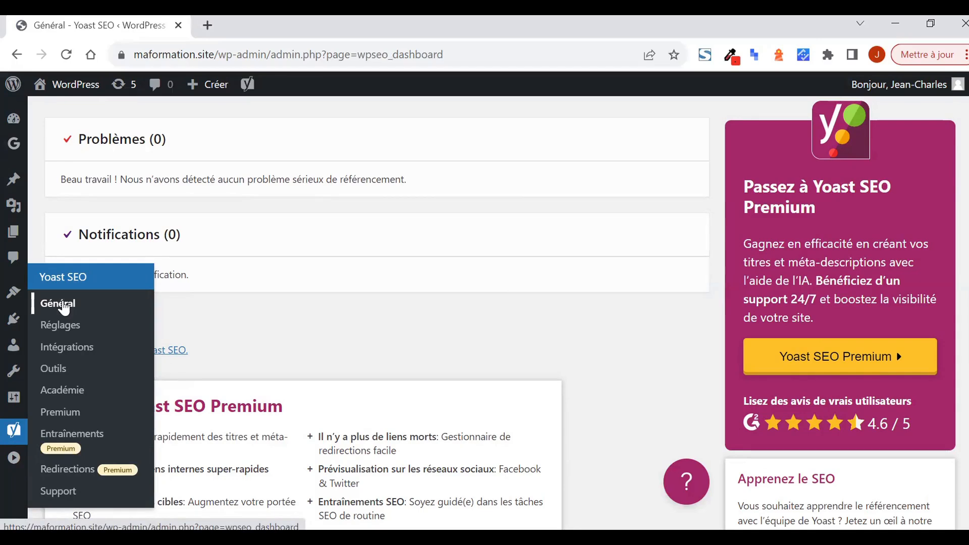
pyautogui.click(59, 327)
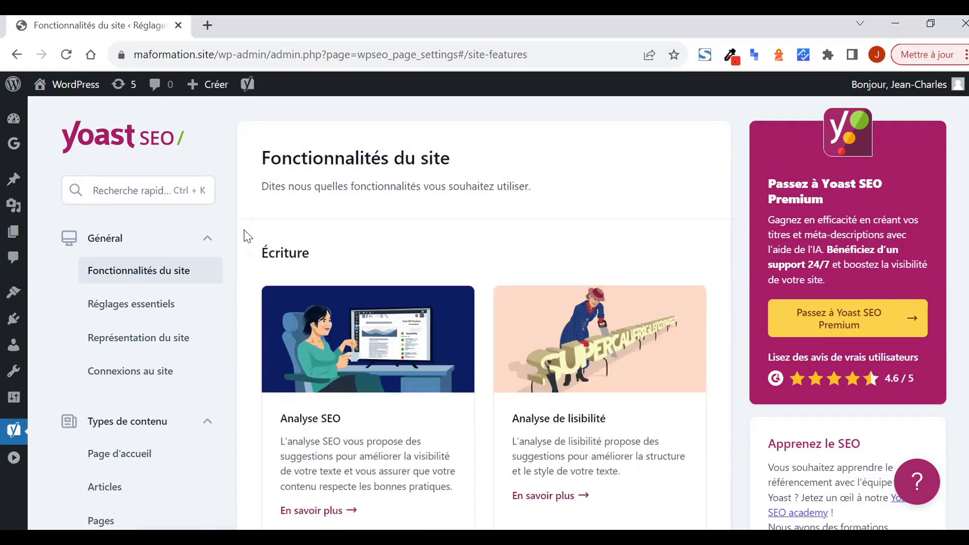
pyautogui.scroll(-1, 247, 236)
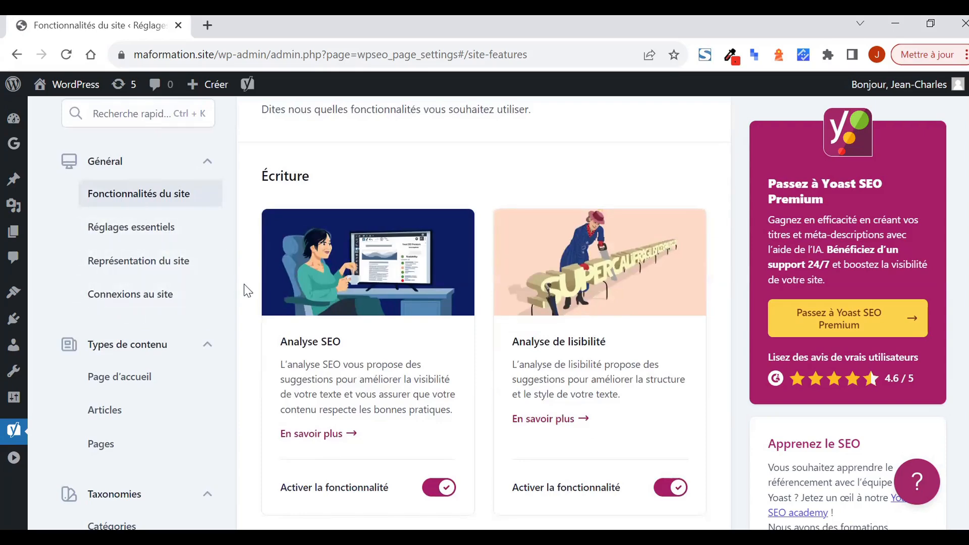
pyautogui.scroll(-3, 246, 291)
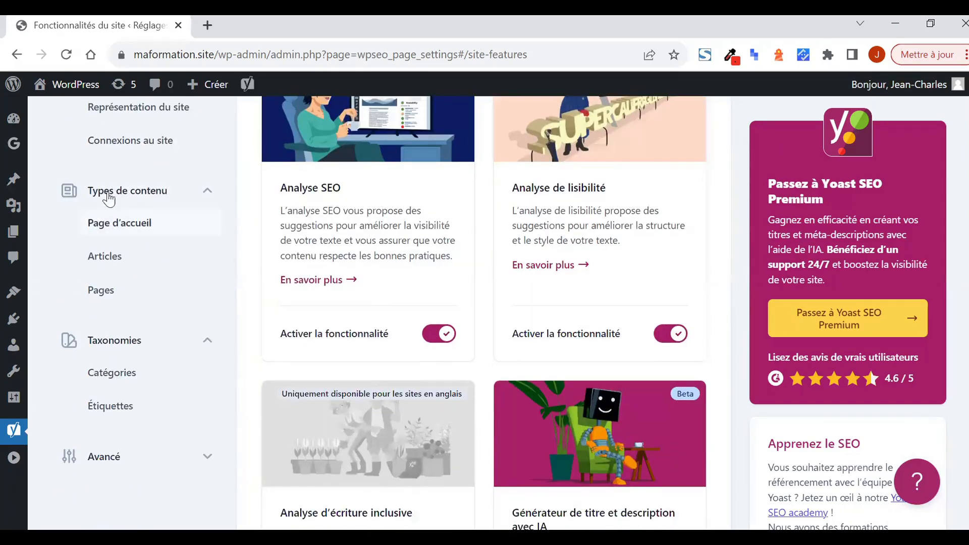
# Step: Open the homepage (Page d'accueil) settings and examine the SEO title variables and the meta description field
pyautogui.click(123, 224)
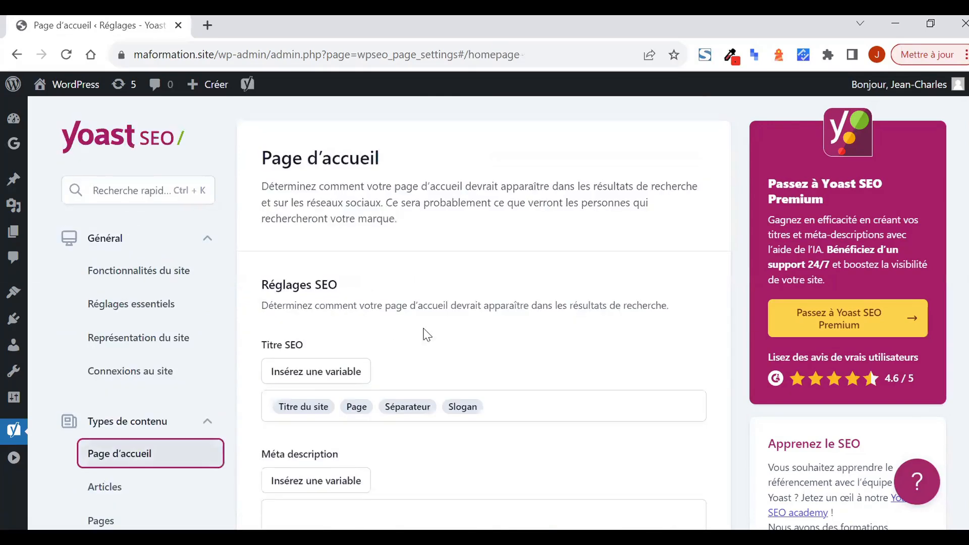
pyautogui.scroll(-2, 450, 349)
pyautogui.moveTo(316, 323); pyautogui.dragTo(276, 329)
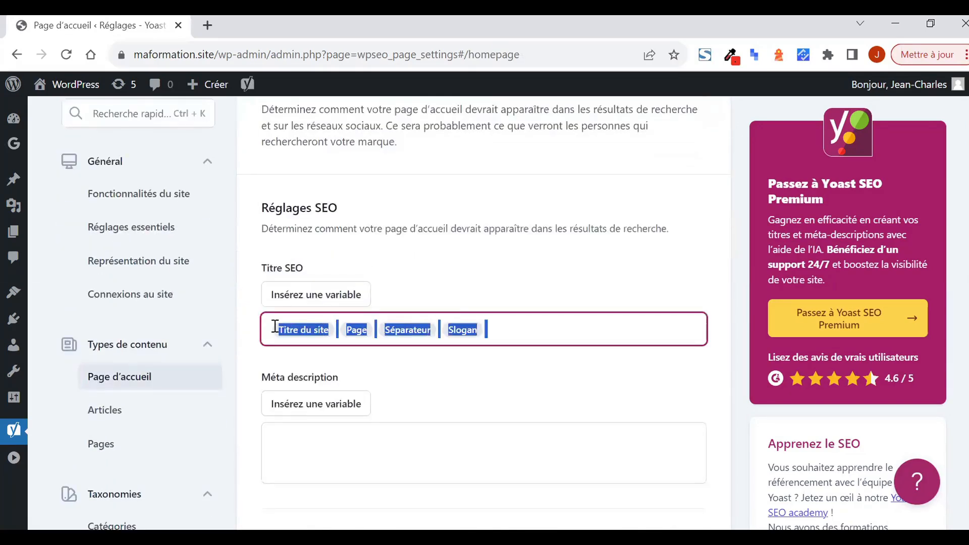
pyautogui.scroll(-2, 435, 401)
pyautogui.click(415, 381)
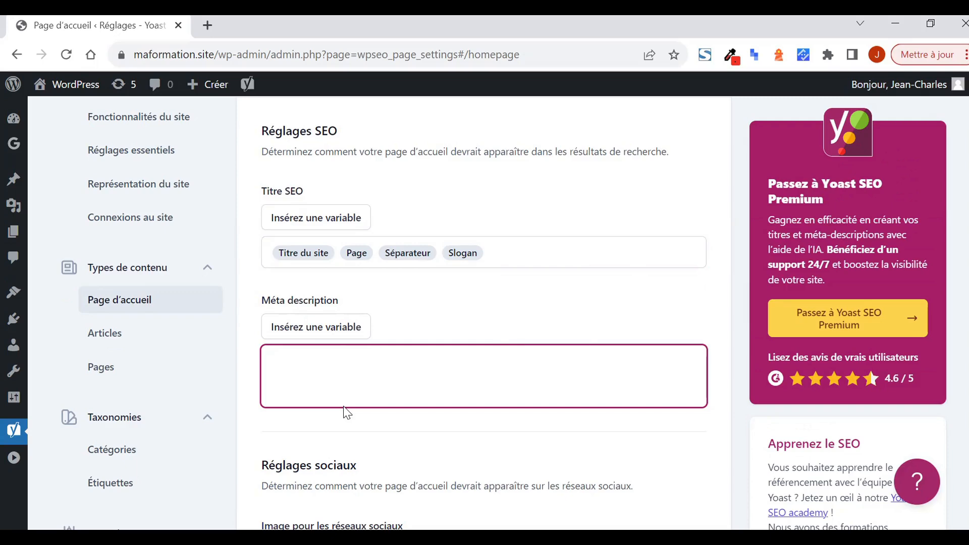
# Step: Open the Articles content type settings and examine the SEO title variables and the meta description field
pyautogui.click(106, 333)
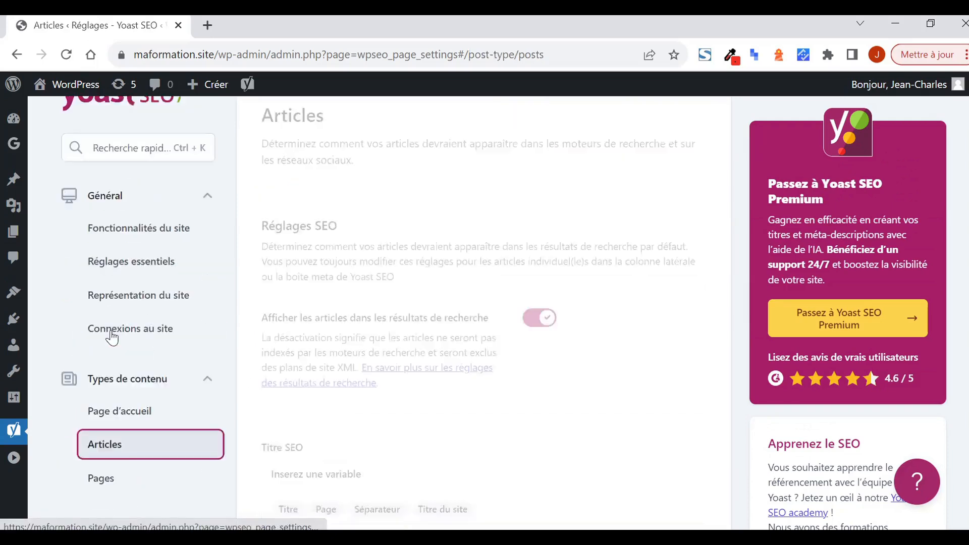
pyautogui.scroll(-6, 519, 304)
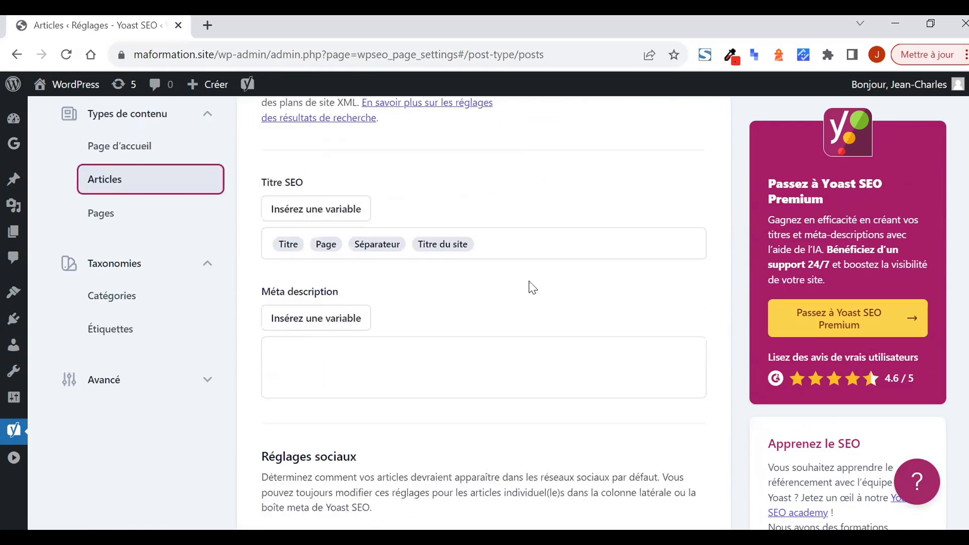
pyautogui.click(433, 377)
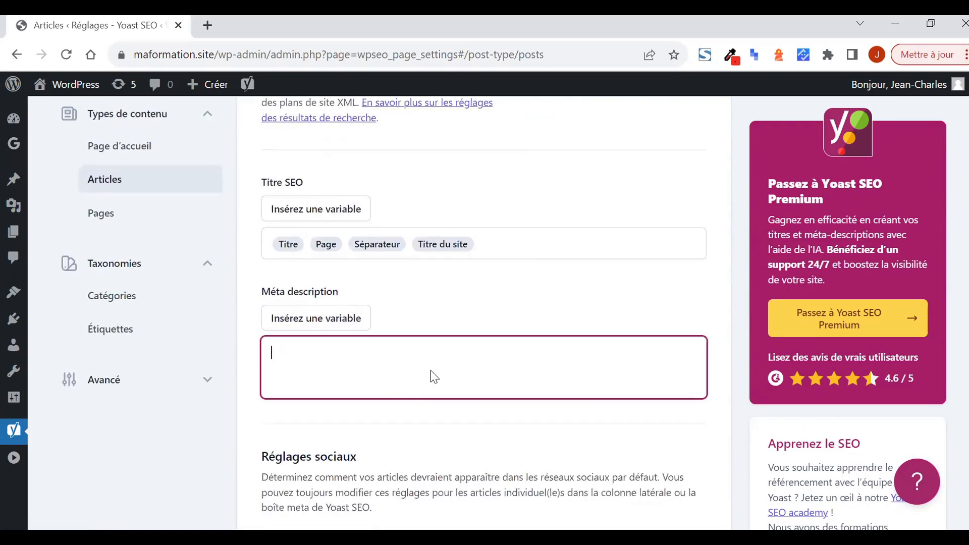
# Step: Open the Pages content type settings and review the default SEO title and meta description fields
pyautogui.click(97, 213)
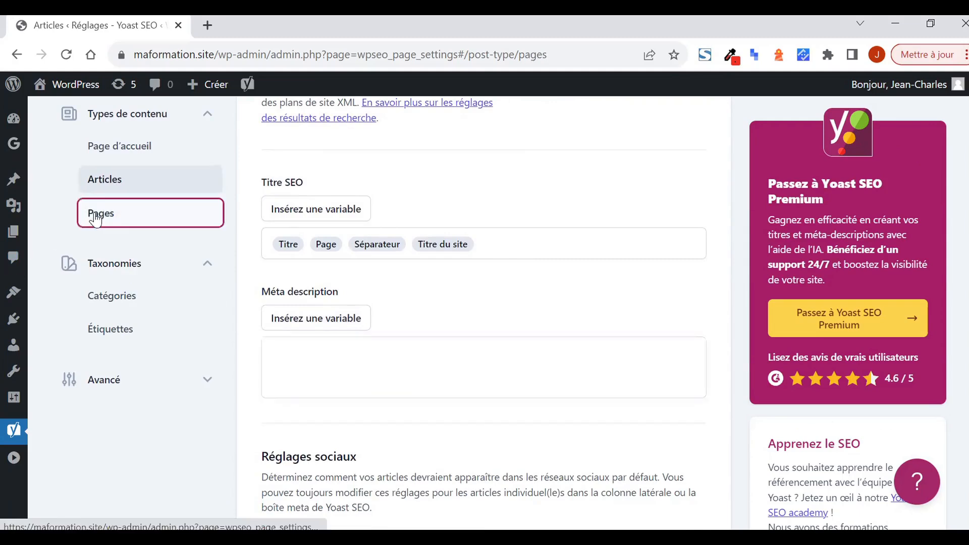
pyautogui.scroll(-5, 428, 299)
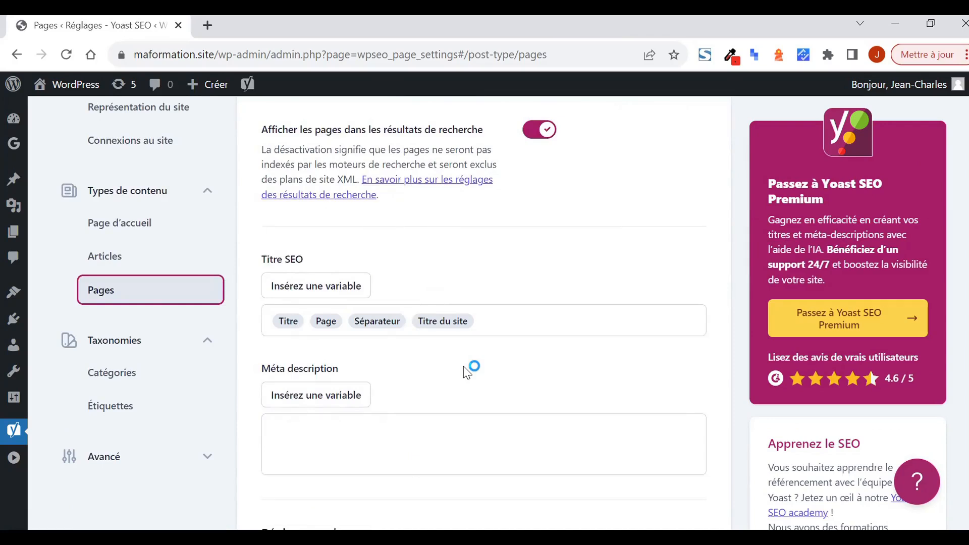
pyautogui.moveTo(287, 369); pyautogui.dragTo(266, 368)
pyautogui.click(266, 368)
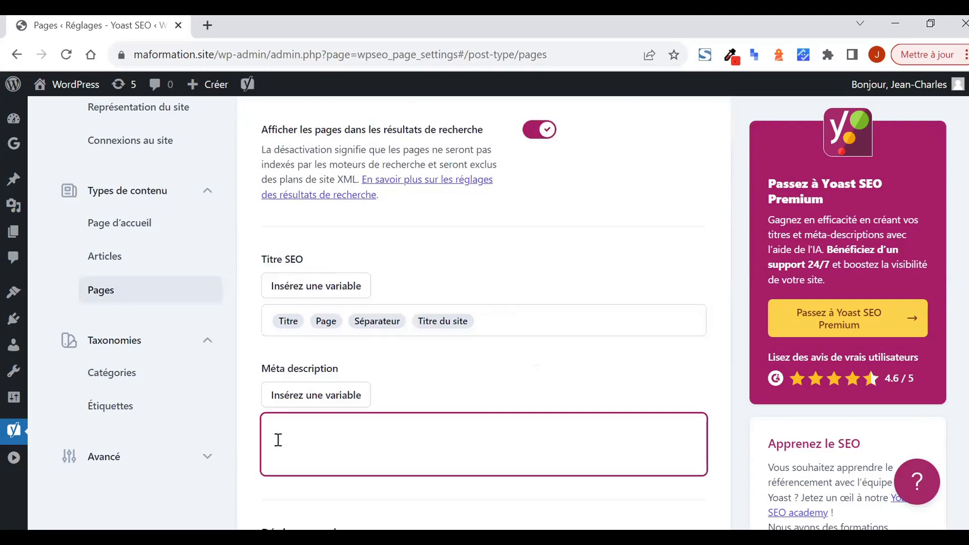
pyautogui.scroll(5, 162, 454)
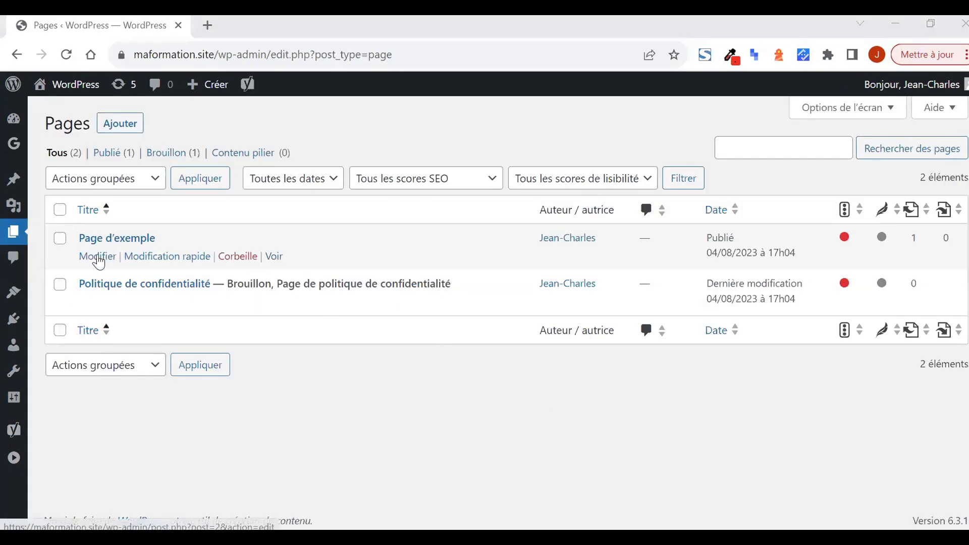
# Step: Open "Page d'exemple" for editing, show its Yoast SEO sidebar and go to the Yoast SEO section below the content
pyautogui.click(98, 256)
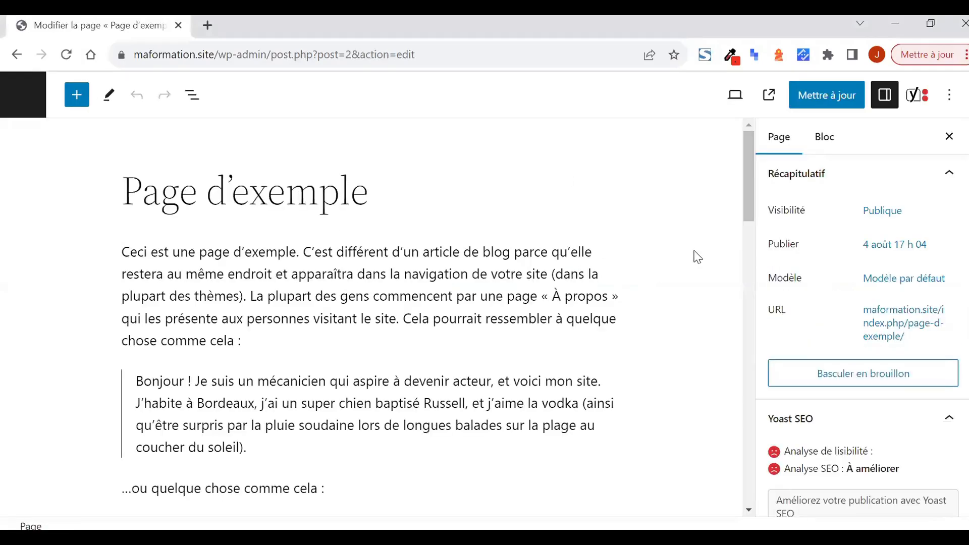
pyautogui.click(917, 98)
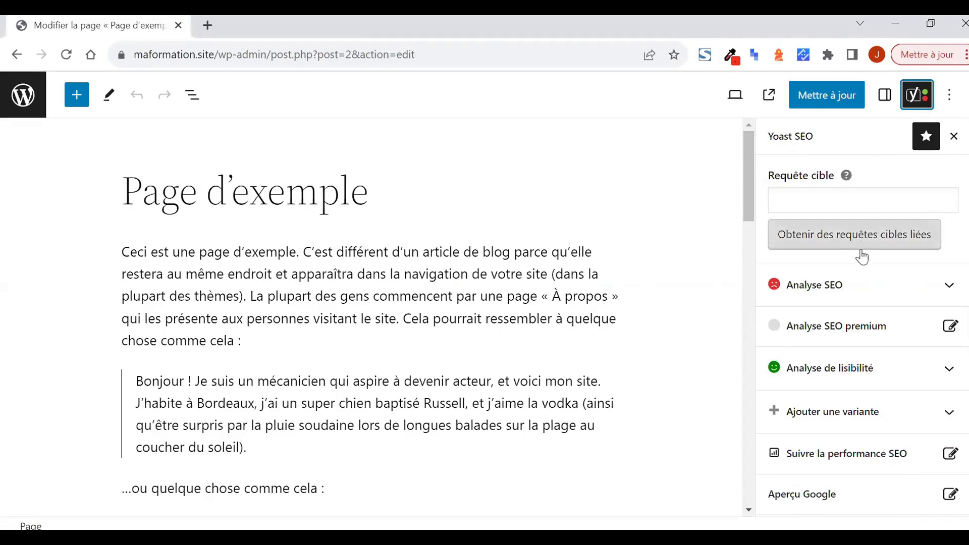
pyautogui.scroll(-10, 597, 324)
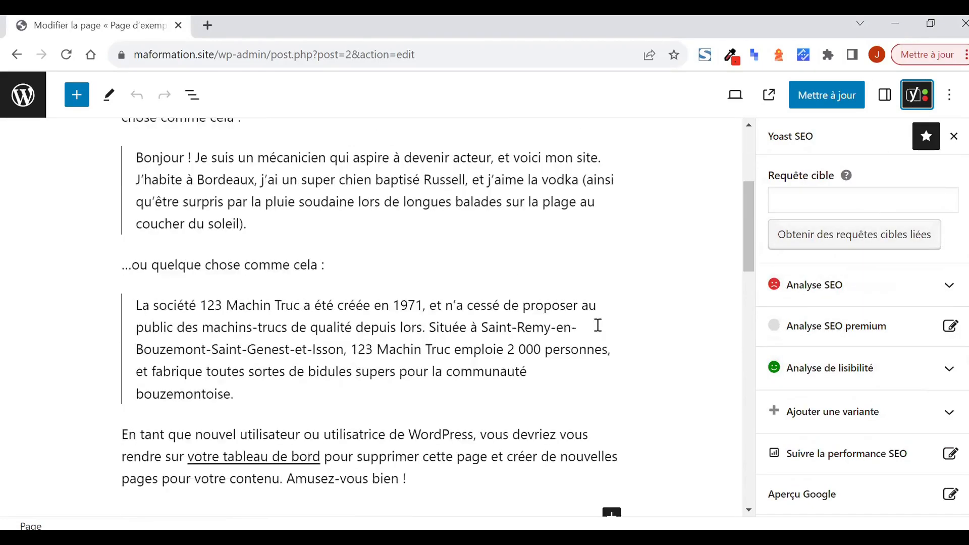
pyautogui.scroll(-4, 597, 325)
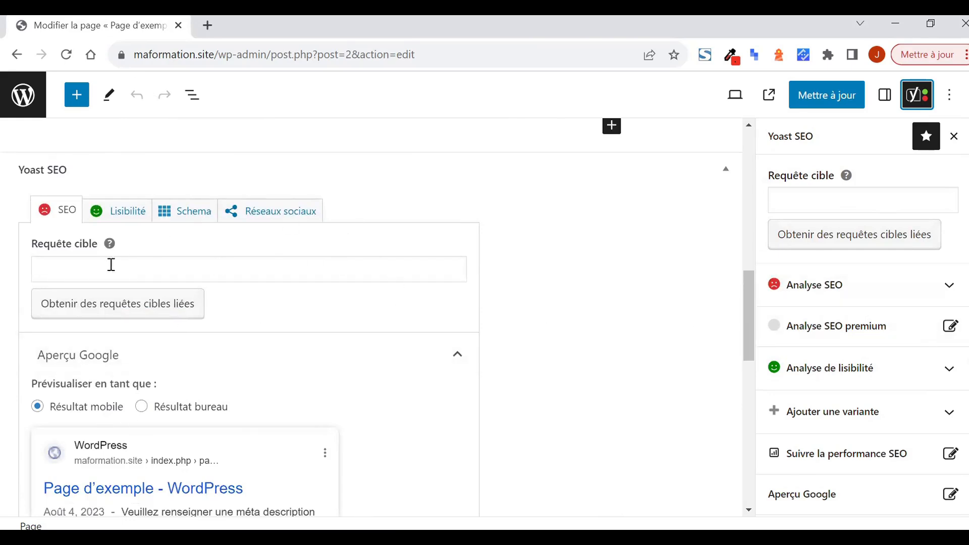
# Step: Set the page's focus keyphrase (Requête cible) to "page exemple"
pyautogui.click(92, 273)
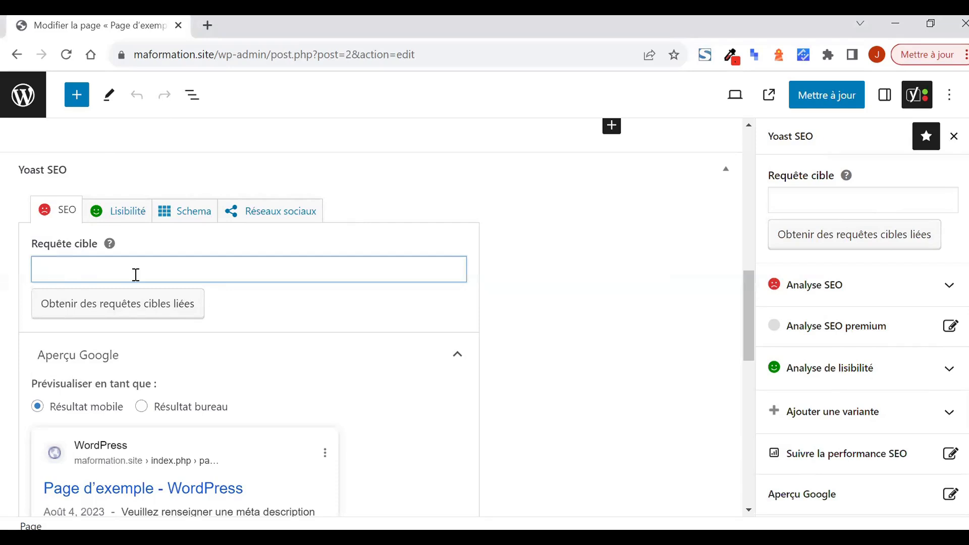
pyautogui.write('pa')
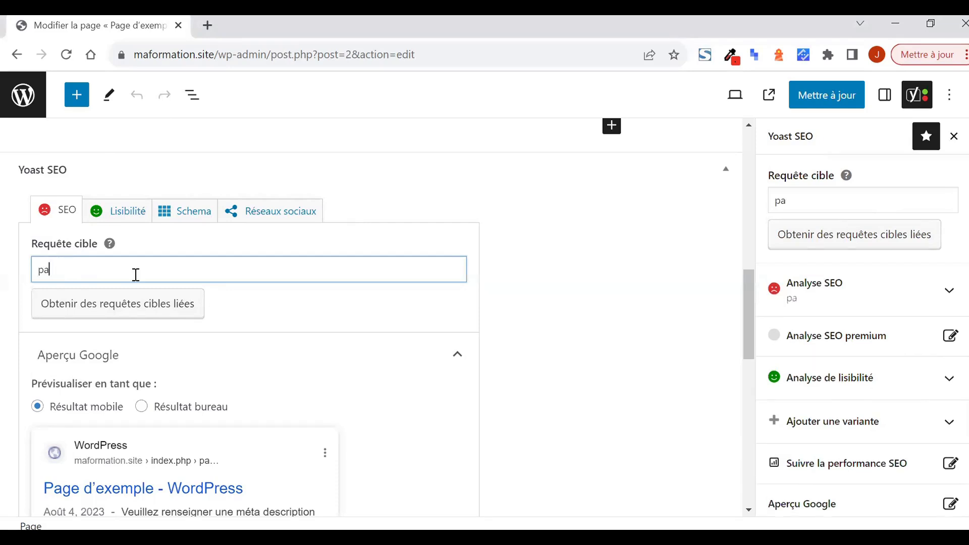
pyautogui.write('ge exemple')
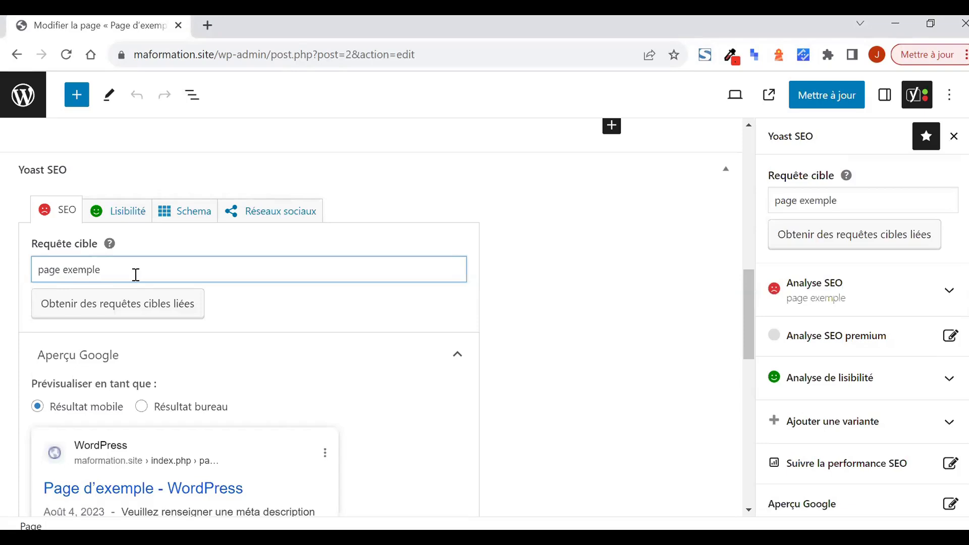
pyautogui.click(606, 361)
# Step: Replace the variables in the page's SEO title with the text "Je mets ce que je veux"
pyautogui.scroll(-2, 605, 361)
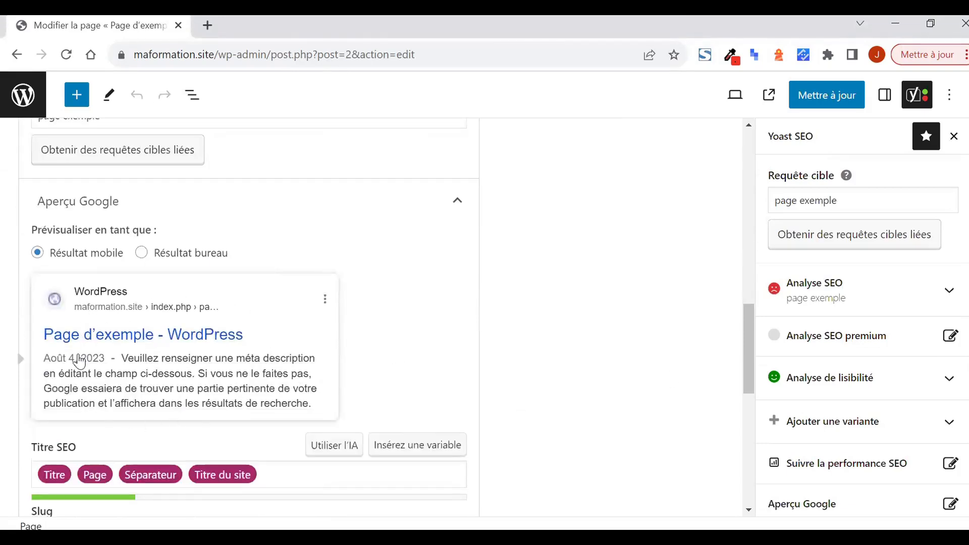
pyautogui.scroll(-2, 79, 361)
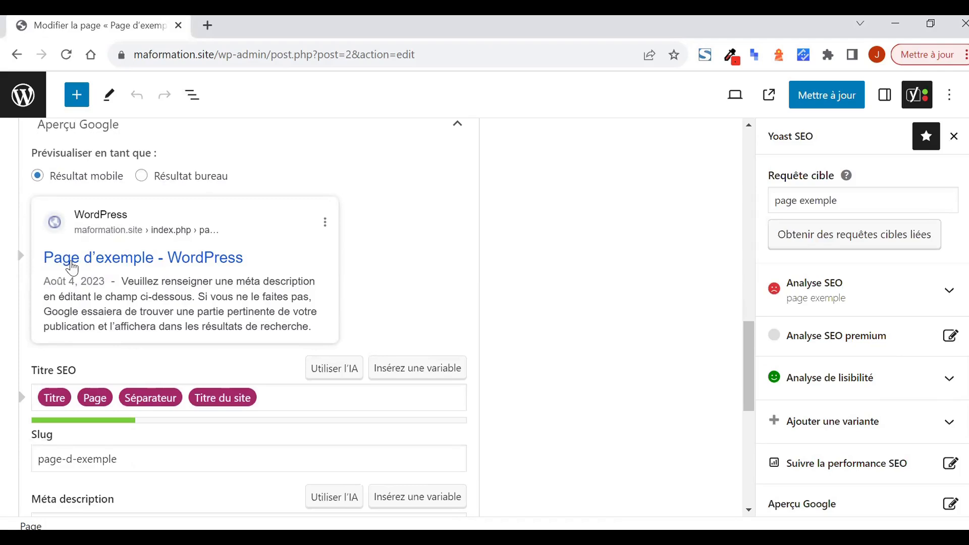
pyautogui.moveTo(280, 393); pyautogui.dragTo(40, 399)
pyautogui.press('BackSpace')
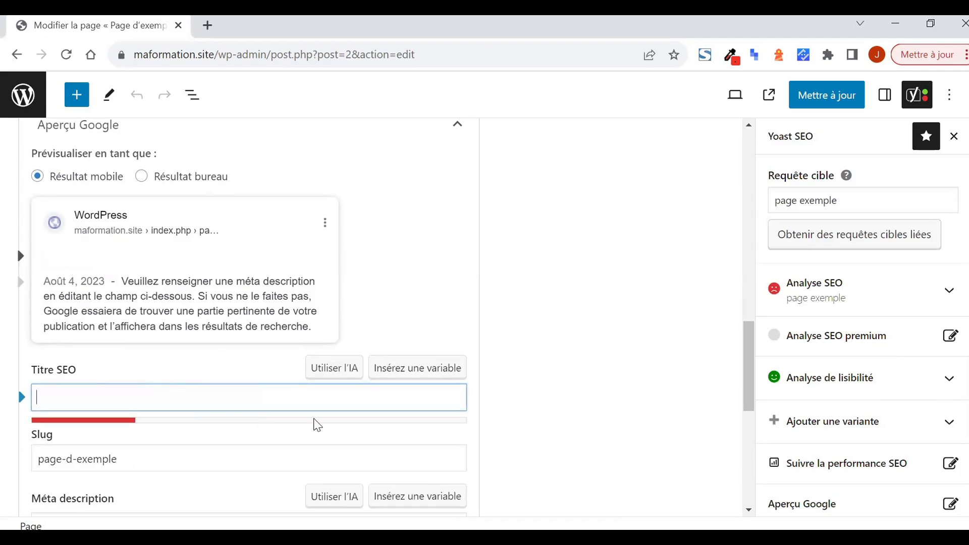
pyautogui.write('Je')
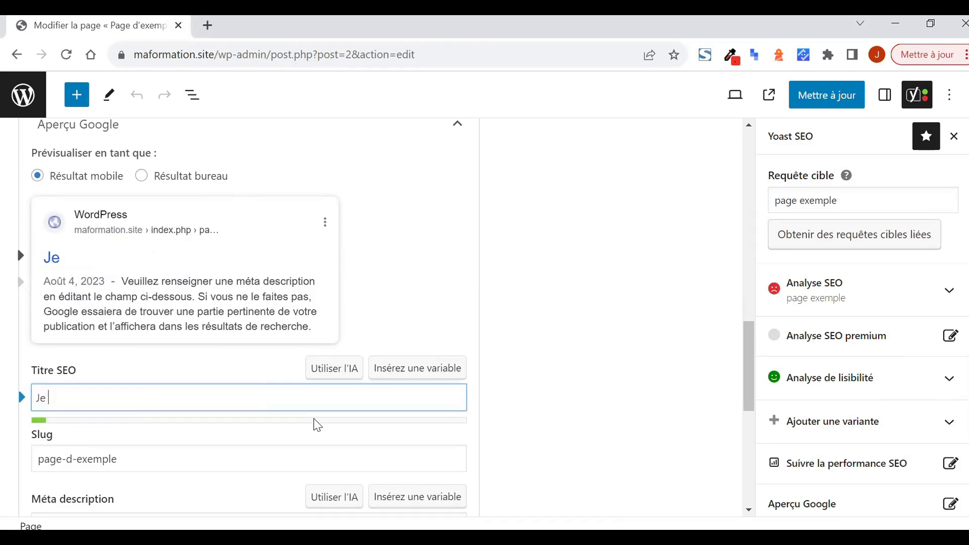
pyautogui.write(' mets ce que je veux')
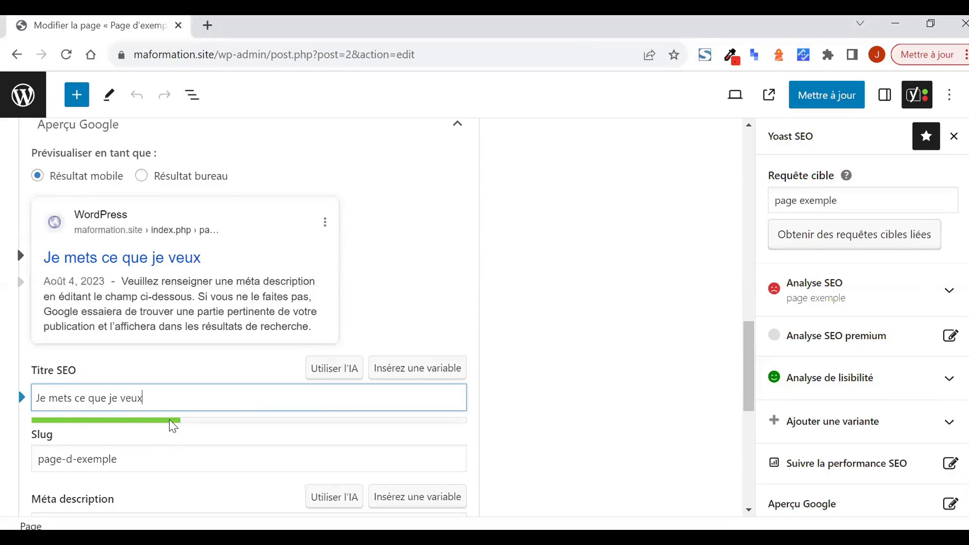
# Step: Try lengthening the SEO title with a long run of x characters to test the length bar, and remove them
pyautogui.write('xxxxxxxxxx')
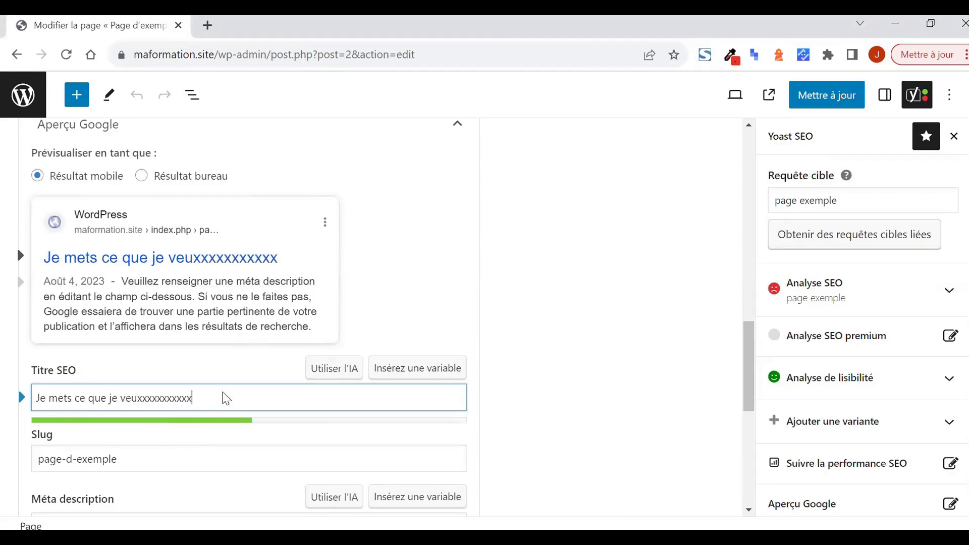
pyautogui.write('xxxxxxxxxx')
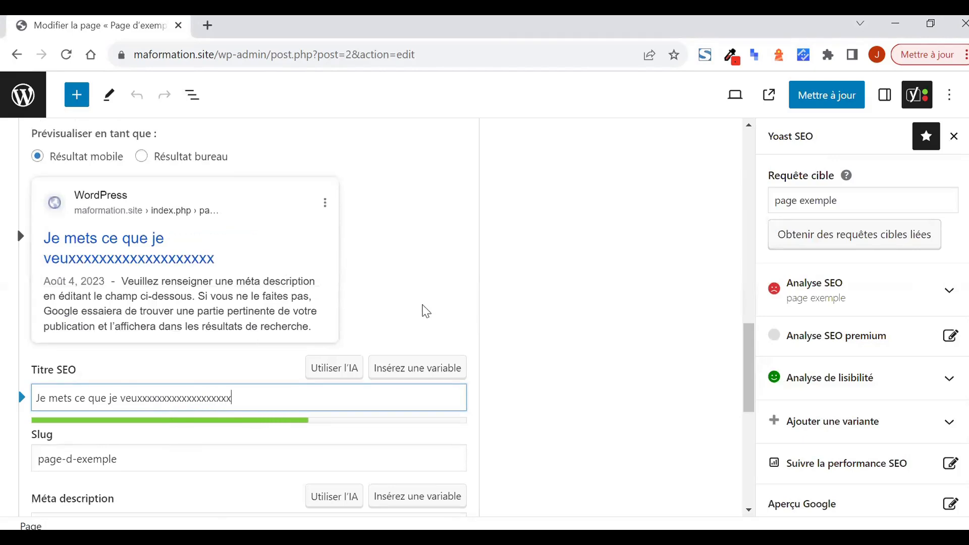
pyautogui.write('xxxxxxxxxxxx')
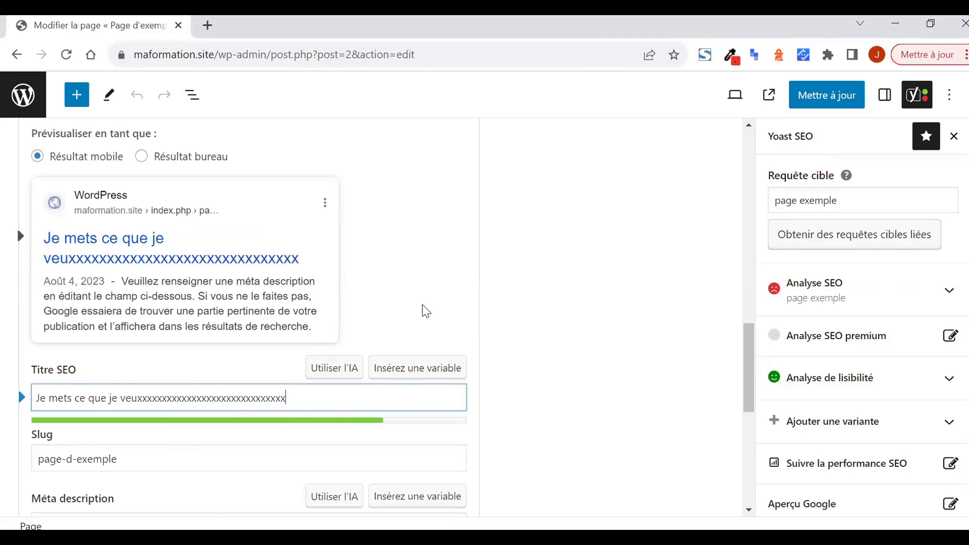
pyautogui.write('xxxxxxxxx')
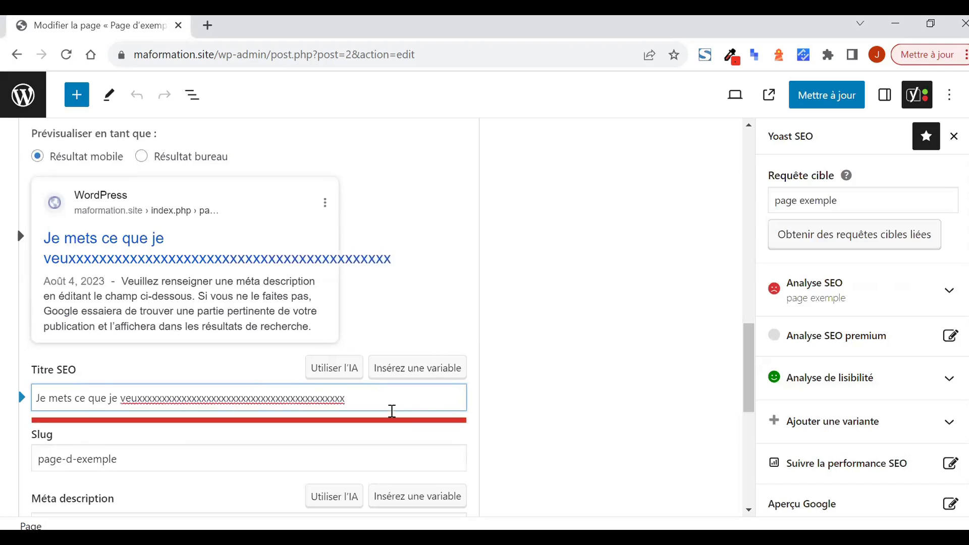
pyautogui.moveTo(365, 399); pyautogui.dragTo(152, 386)
pyautogui.press('BackSpace')
pyautogui.press('BackSpace')
pyautogui.press('BackSpace')
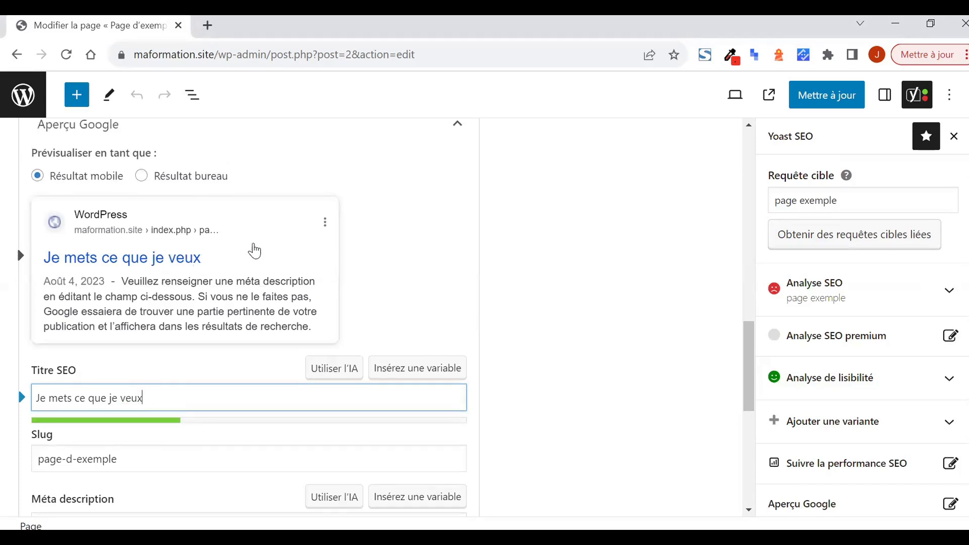
# Step: Switch the Google preview to the desktop result (Résultat bureau) and change the slug to "page-exemple"
pyautogui.click(189, 177)
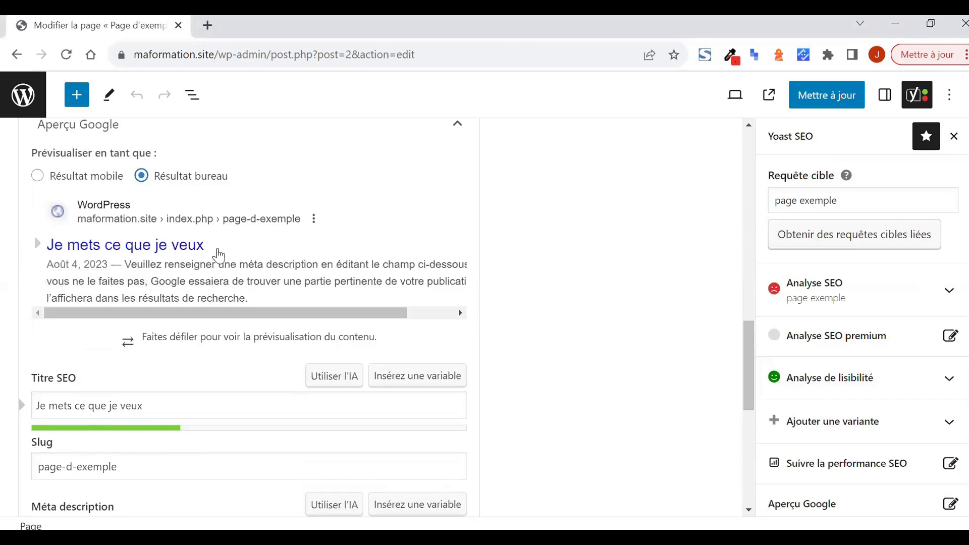
pyautogui.scroll(-1, 253, 314)
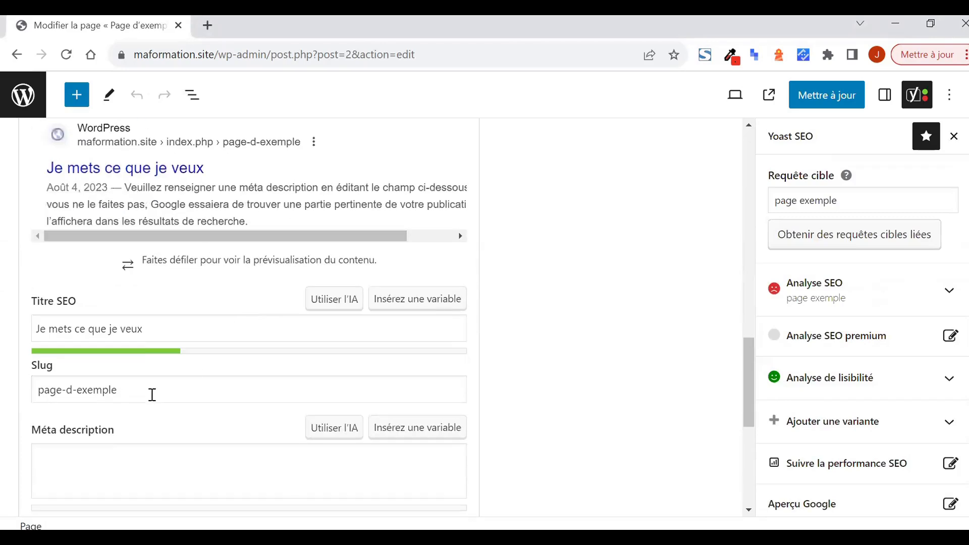
pyautogui.moveTo(151, 394); pyautogui.dragTo(30, 388)
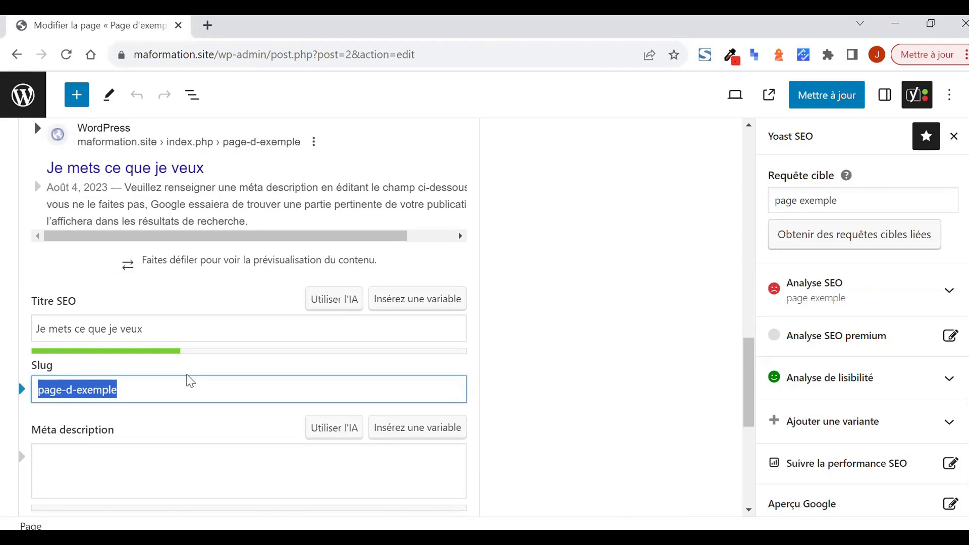
pyautogui.write('page-exemple')
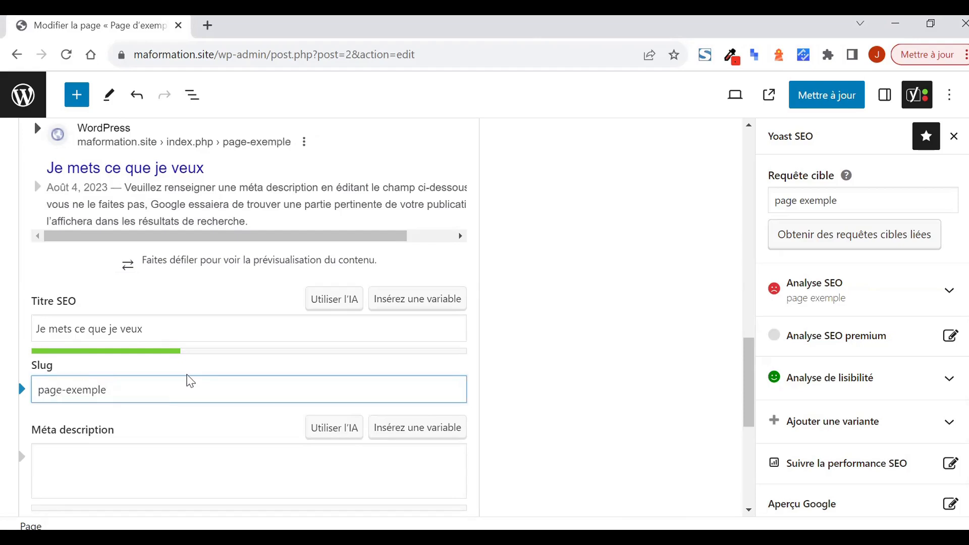
# Step: Bring up the variables available for the page's meta description and cancel without inserting one
pyautogui.scroll(-1, 190, 381)
pyautogui.click(141, 389)
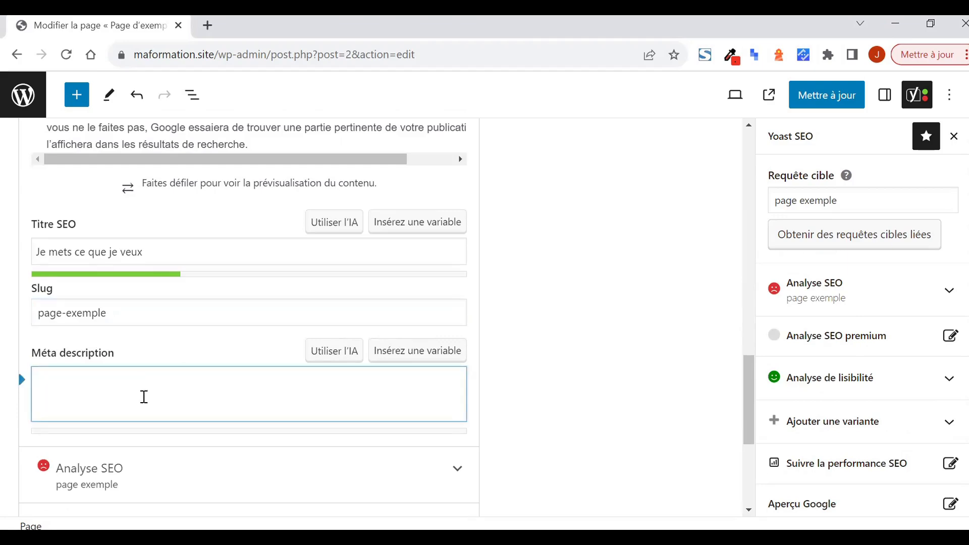
pyautogui.click(439, 356)
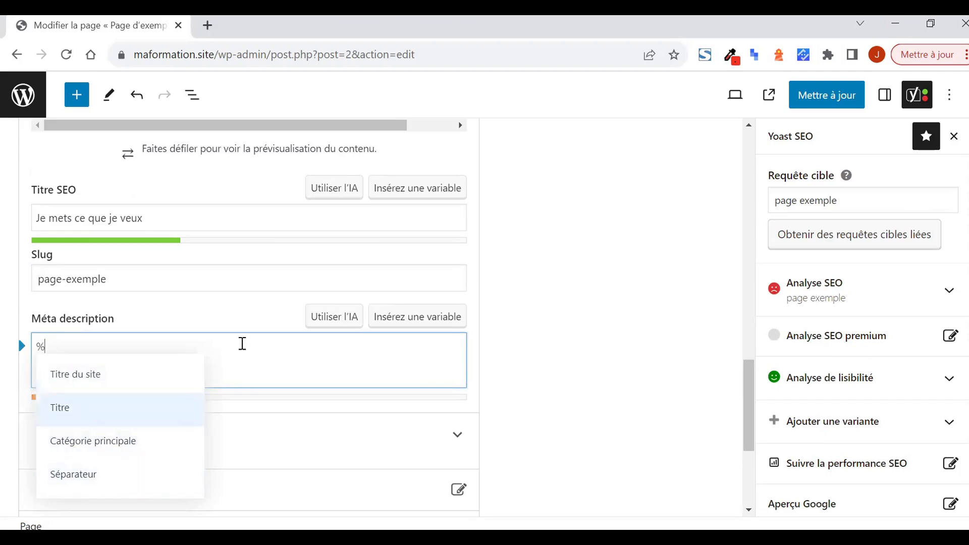
pyautogui.press('BackSpace')
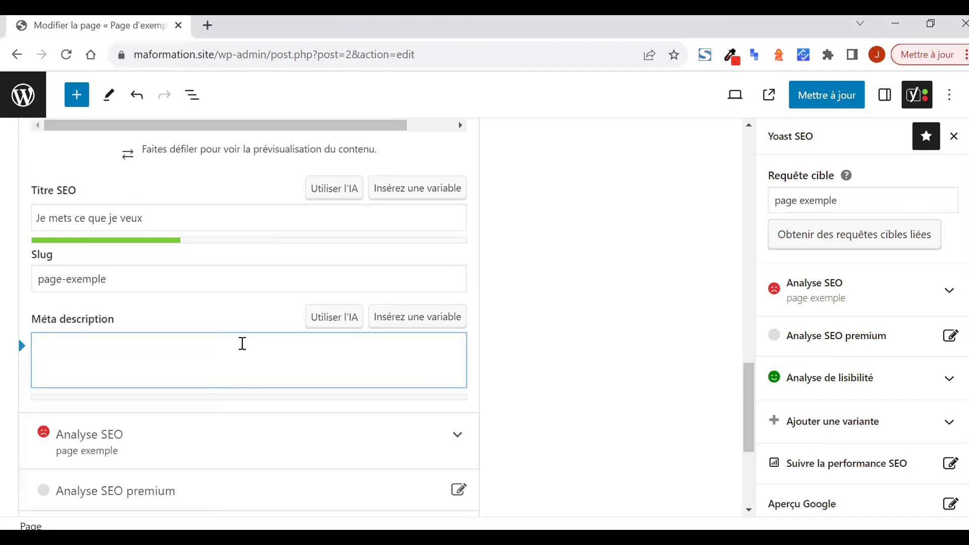
# Step: Expand the SEO analysis (Analyse SEO) and review its results, including the meta description length problem
pyautogui.scroll(-1, 613, 406)
pyautogui.click(462, 361)
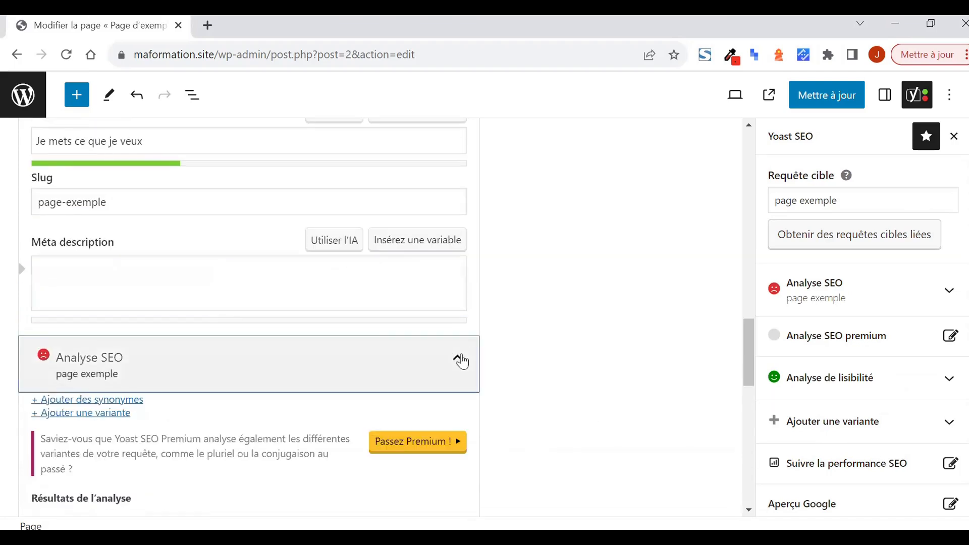
pyautogui.scroll(-4, 548, 348)
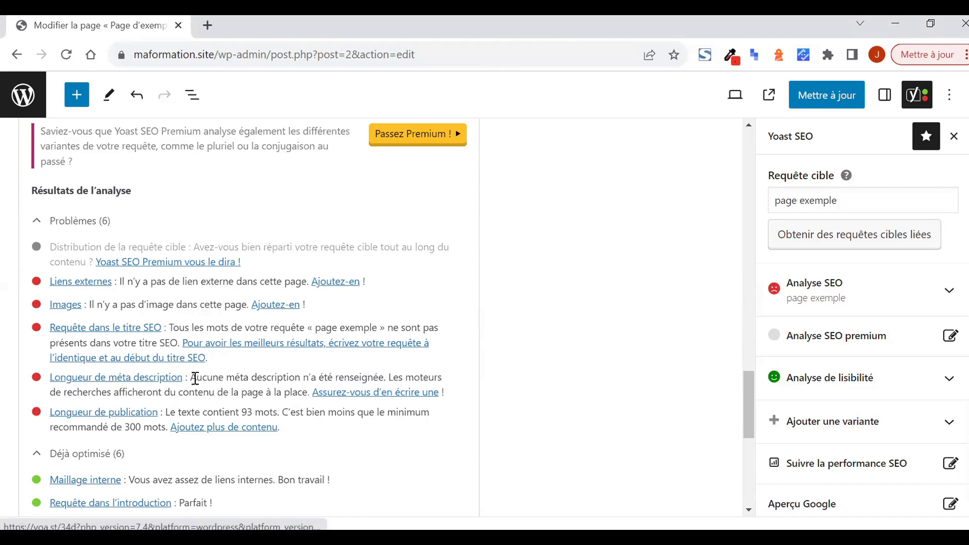
pyautogui.moveTo(191, 378); pyautogui.dragTo(383, 376)
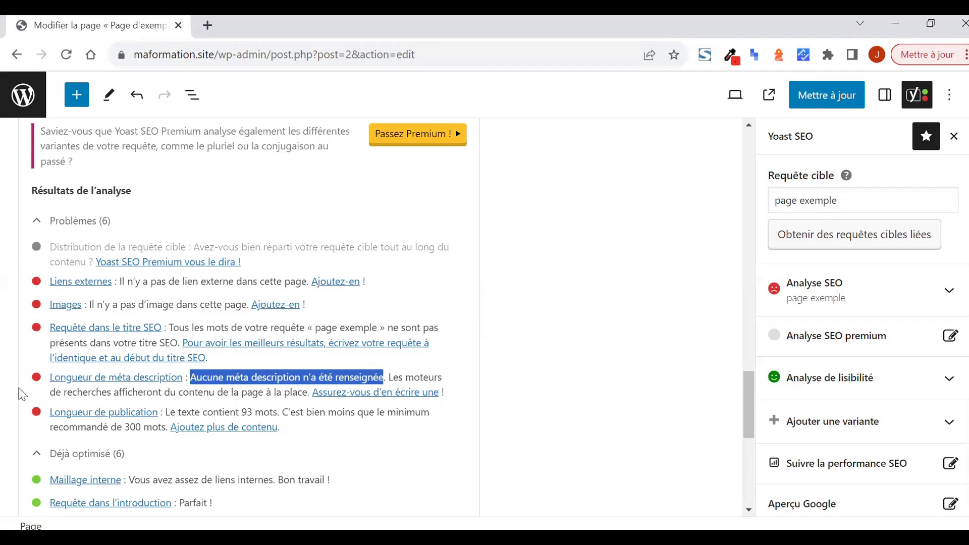
pyautogui.scroll(15, 29, 394)
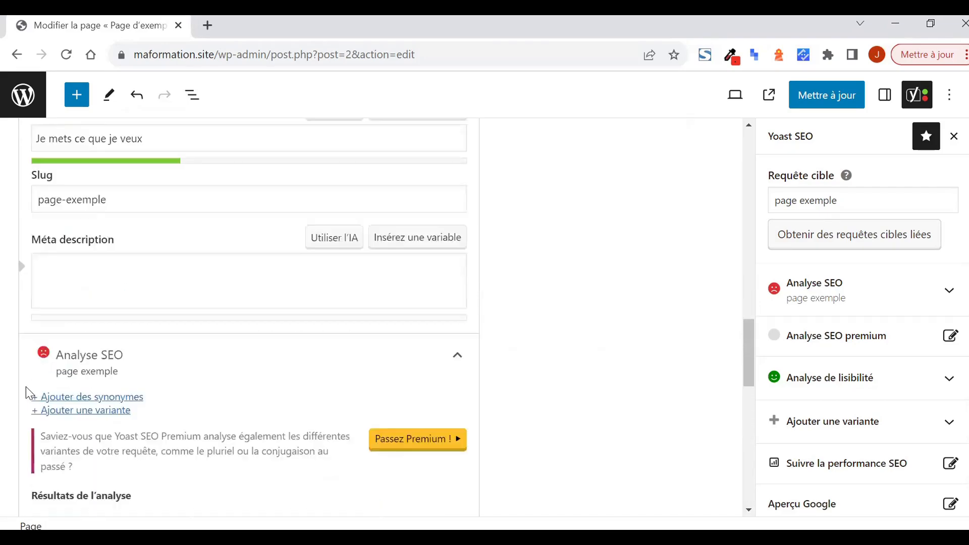
# Step: Open the page's readability analysis (Lisibilité) and review its problems, improvements and optimised points against the page's text
pyautogui.scroll(3, 29, 394)
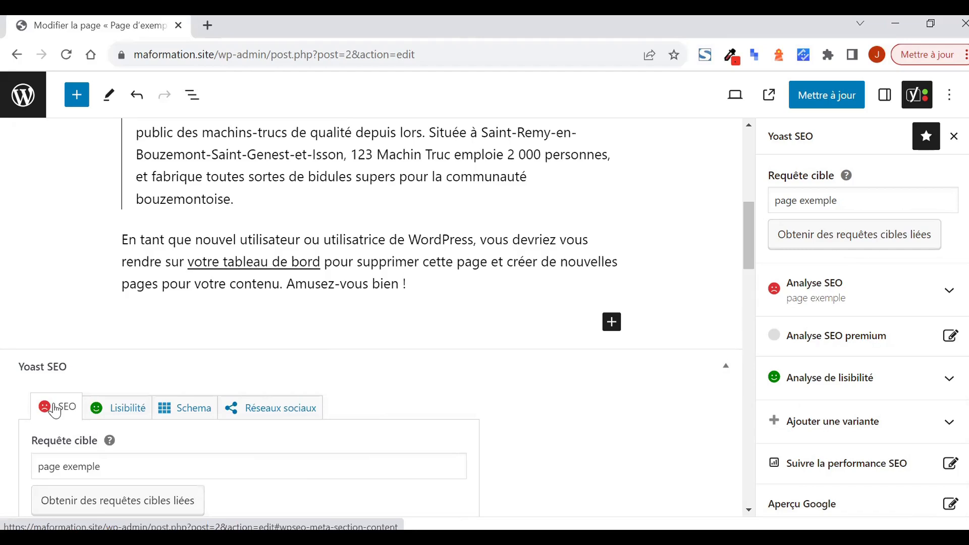
pyautogui.click(121, 418)
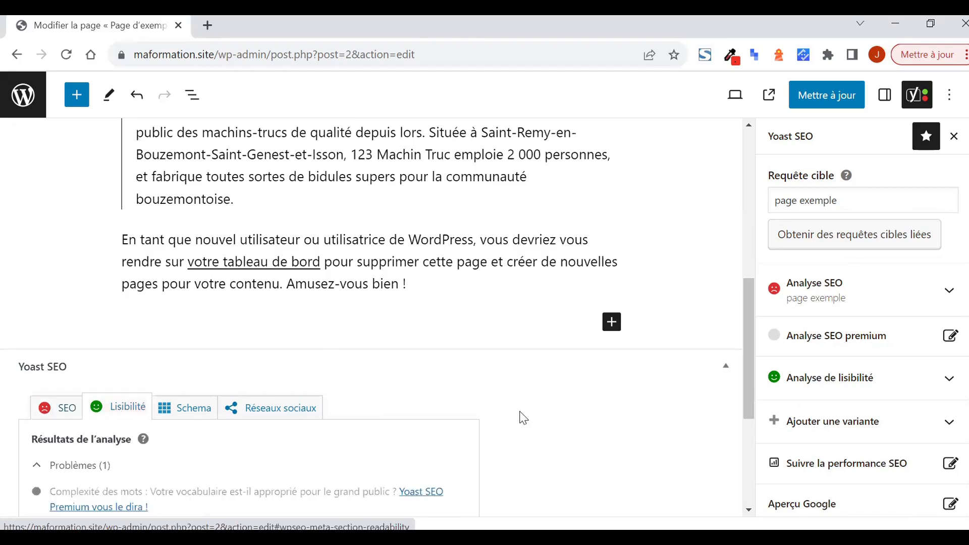
pyautogui.scroll(-2, 504, 414)
pyautogui.scroll(7, 365, 364)
pyautogui.scroll(3, 257, 237)
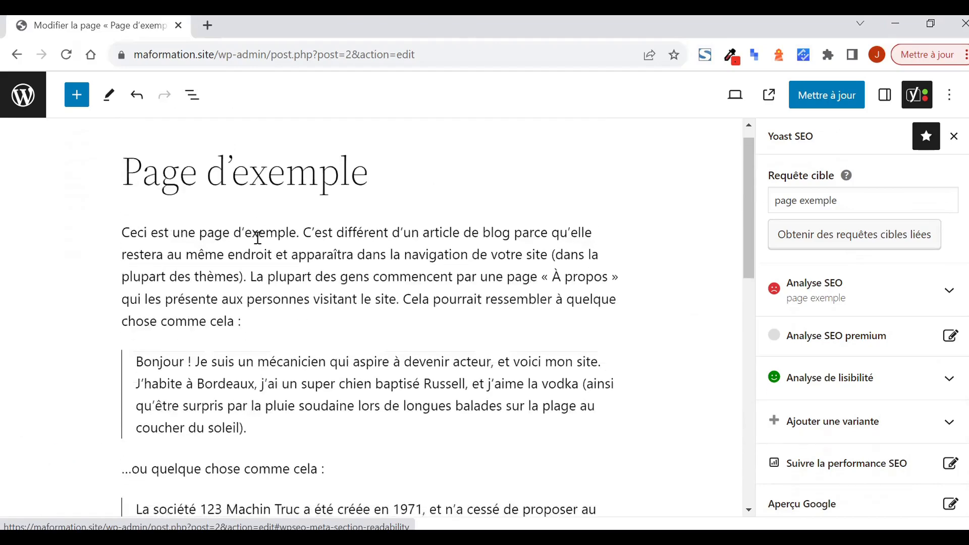
pyautogui.scroll(-12, 257, 237)
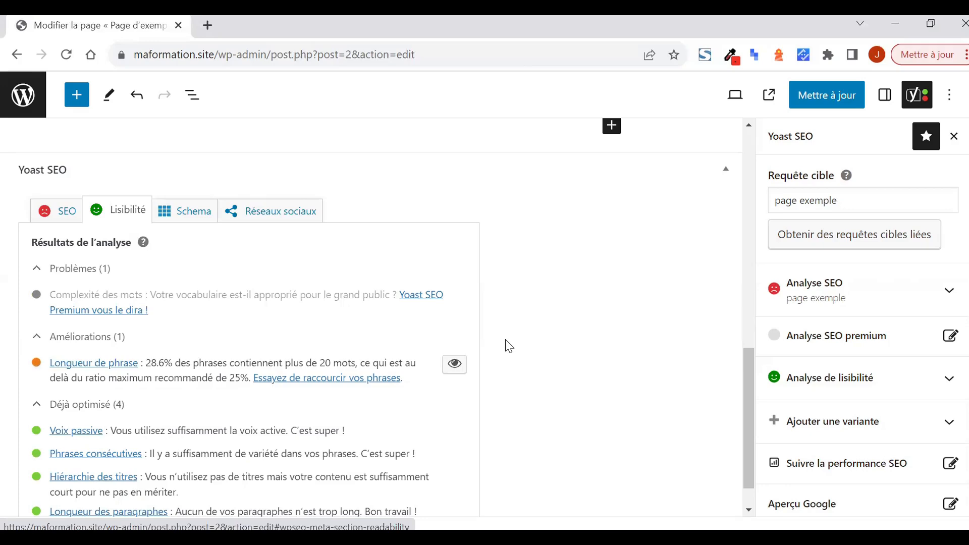
pyautogui.scroll(4, 505, 339)
pyautogui.scroll(-5, 504, 339)
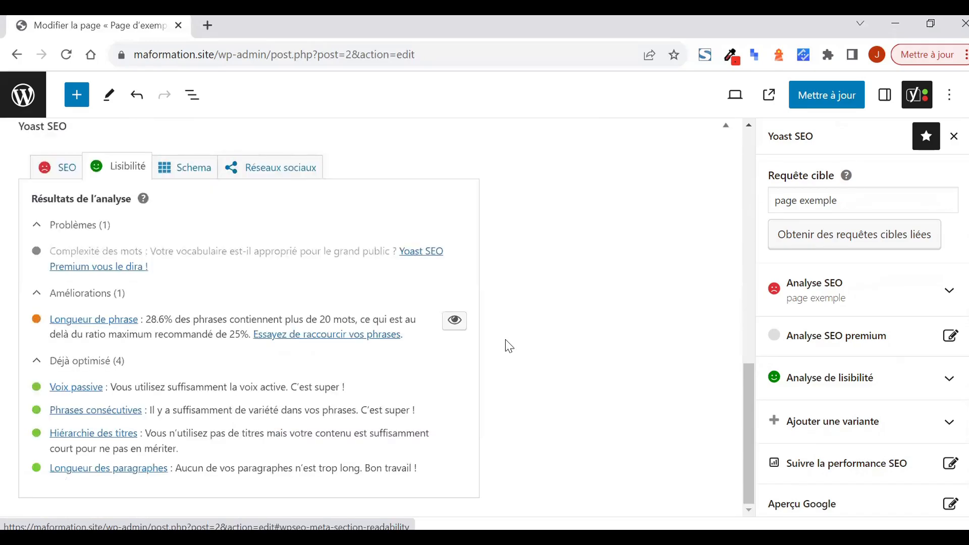
# Step: Return to the page's SEO settings and compare them with the matching sections of the Yoast SEO sidebar
pyautogui.click(39, 156)
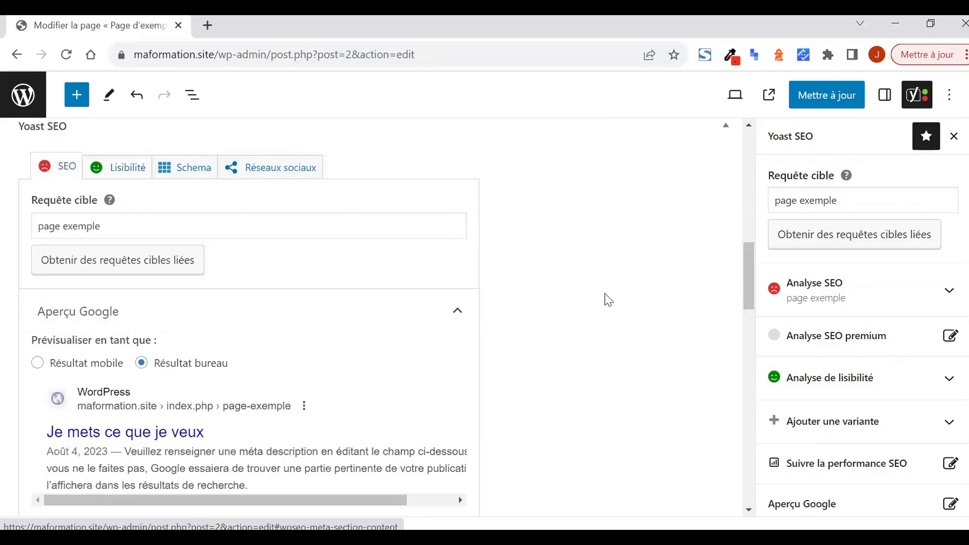
pyautogui.scroll(-3, 608, 300)
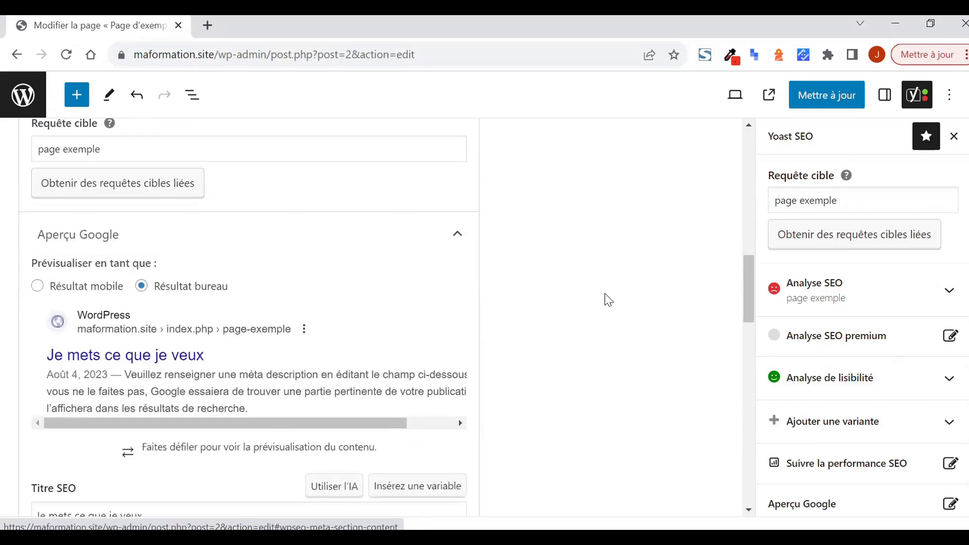
pyautogui.scroll(3, 608, 299)
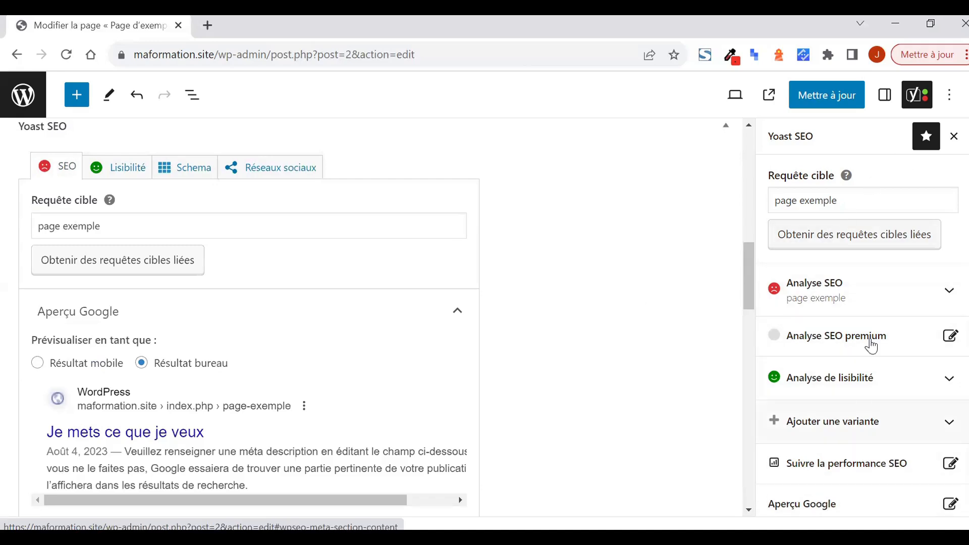
pyautogui.scroll(-3, 847, 362)
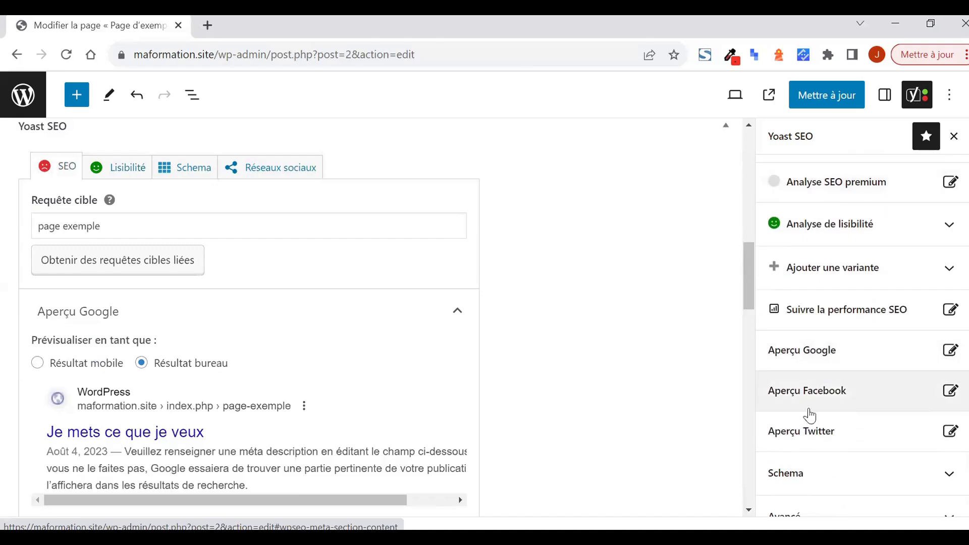
pyautogui.scroll(3, 838, 480)
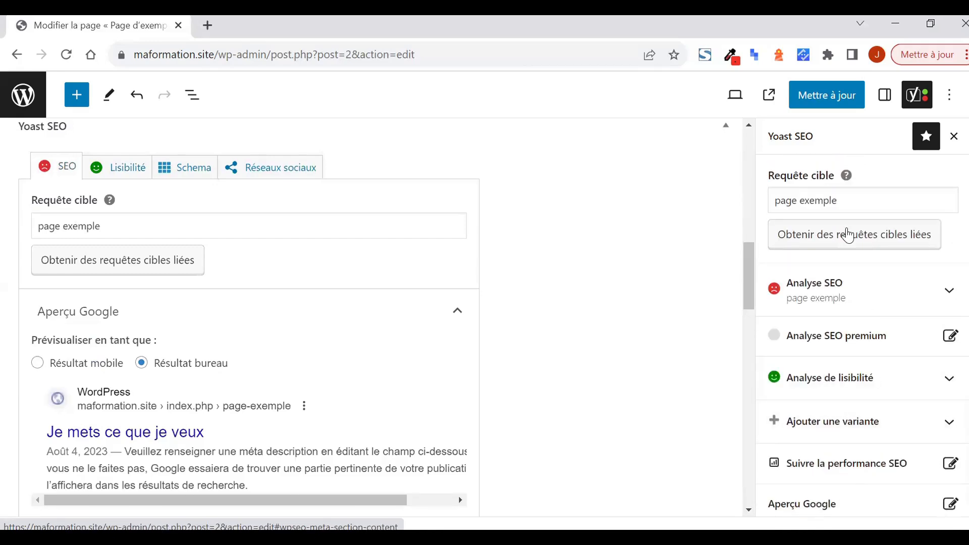
pyautogui.scroll(-5, 847, 339)
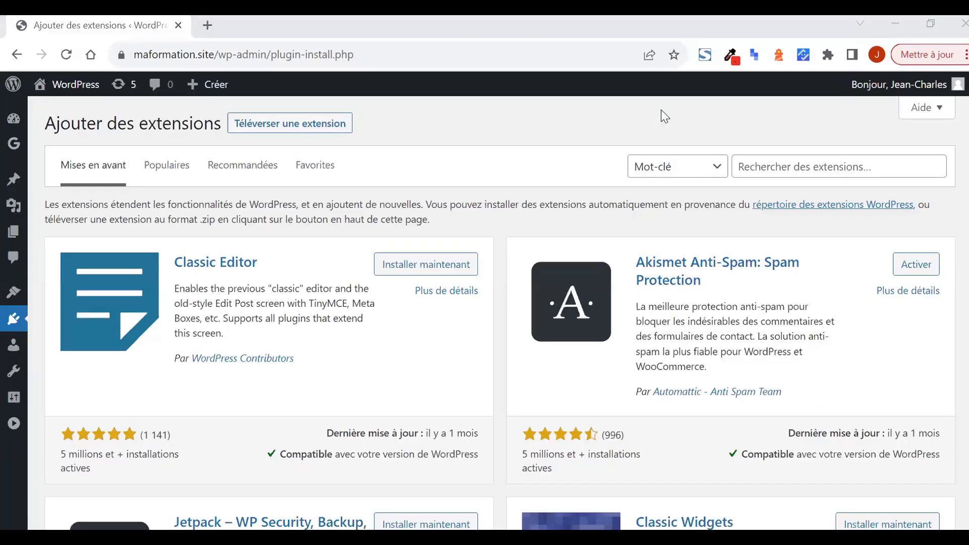
# Step: Search the extensions for "rankmath", then install and activate Rank Math SEO
pyautogui.click(783, 167)
pyautogui.write('rankmath')
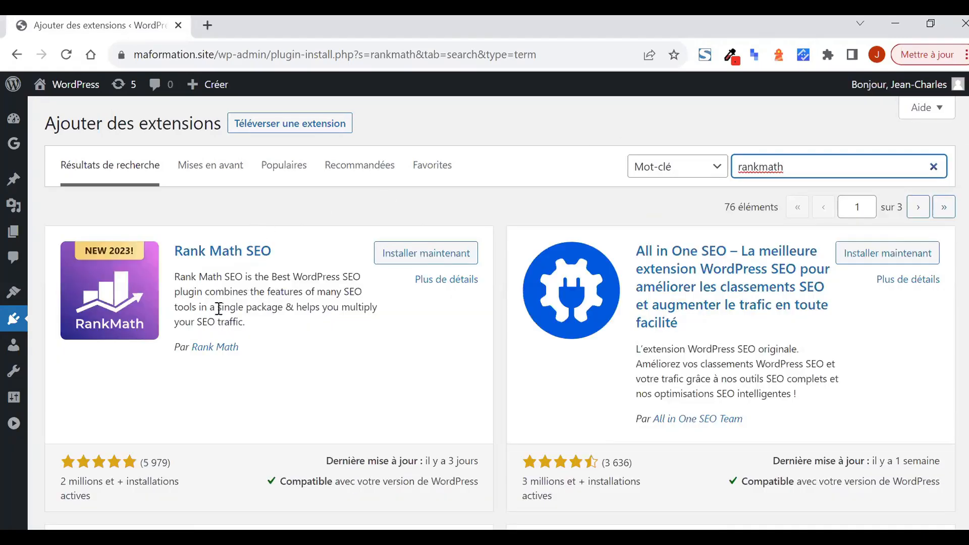
pyautogui.click(399, 253)
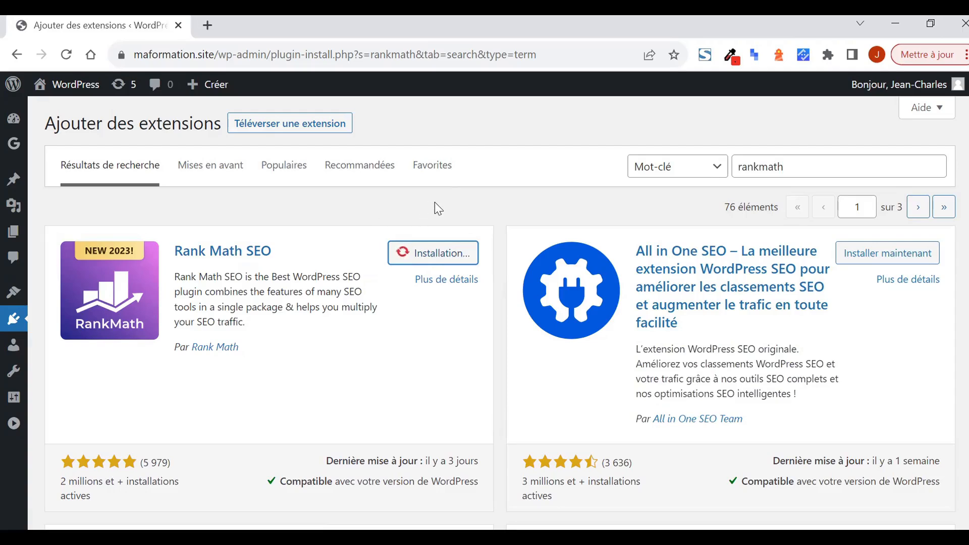
pyautogui.click(450, 255)
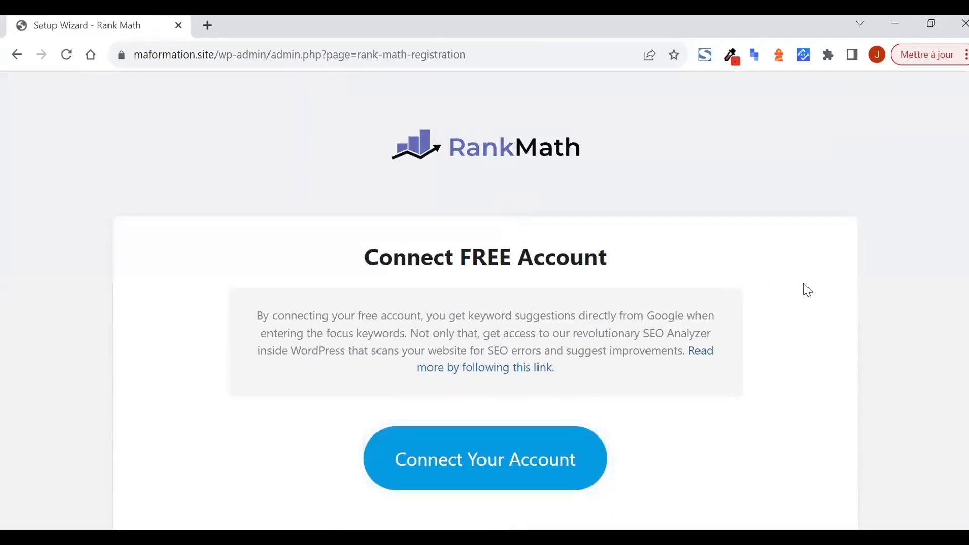
# Step: Read the offer to connect a free Rank Math account and skip the connection
pyautogui.scroll(-2, 804, 283)
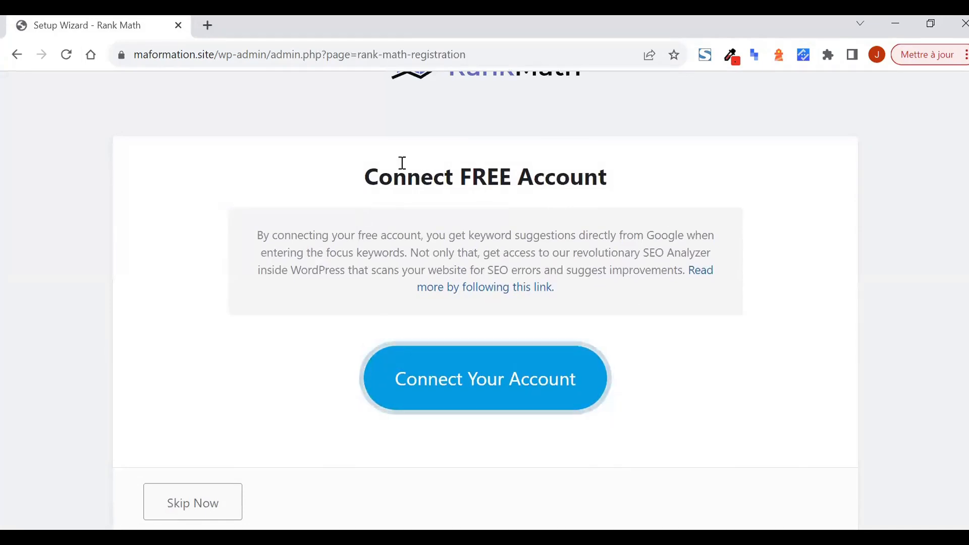
pyautogui.moveTo(362, 235); pyautogui.dragTo(604, 188)
pyautogui.click(599, 193)
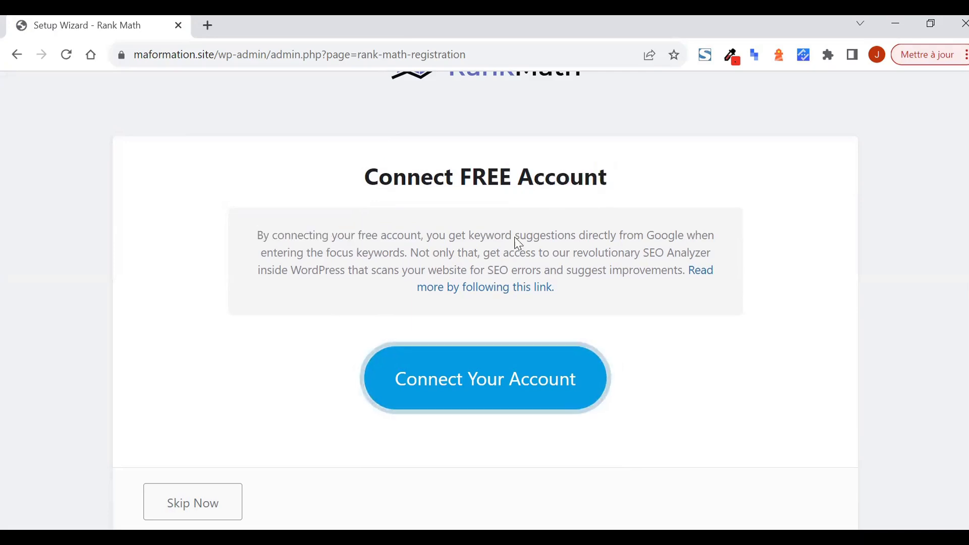
pyautogui.click(208, 513)
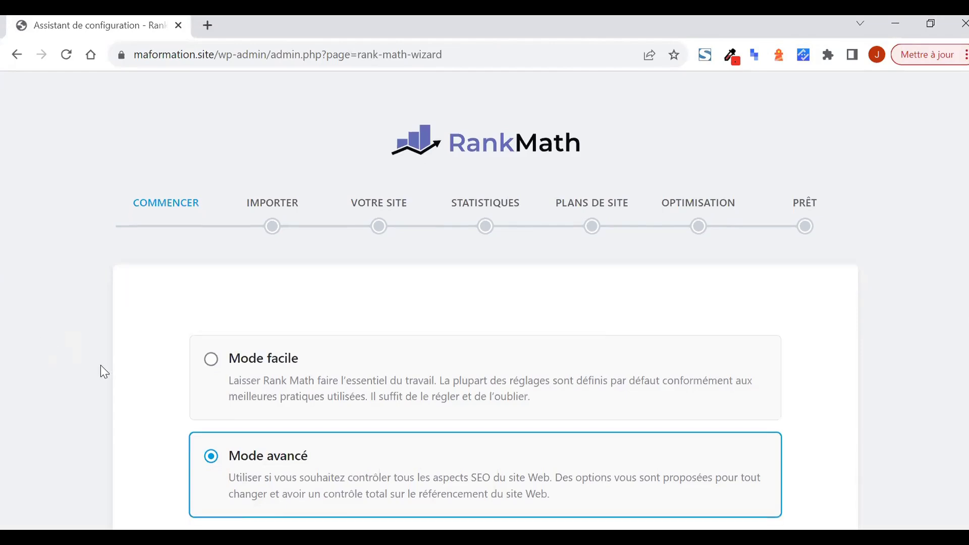
# Step: Choose Mode facile for the Rank Math configuration assistant and start the assistant
pyautogui.scroll(-3, 101, 365)
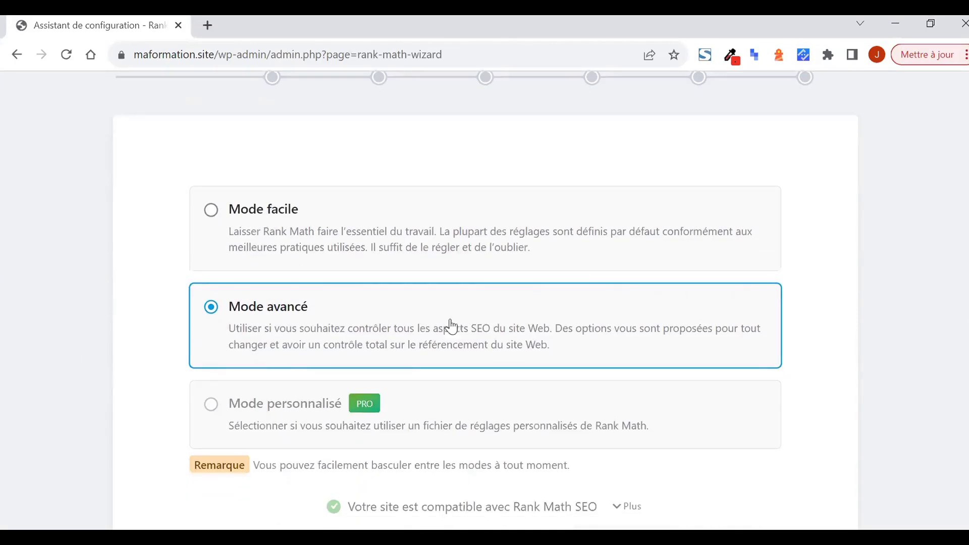
pyautogui.click(358, 224)
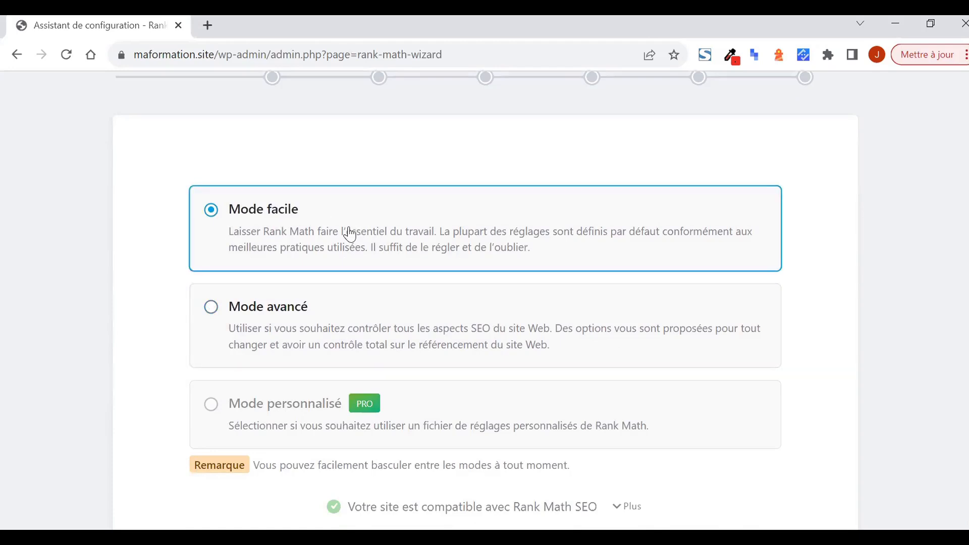
pyautogui.scroll(-4, 477, 288)
pyautogui.click(507, 374)
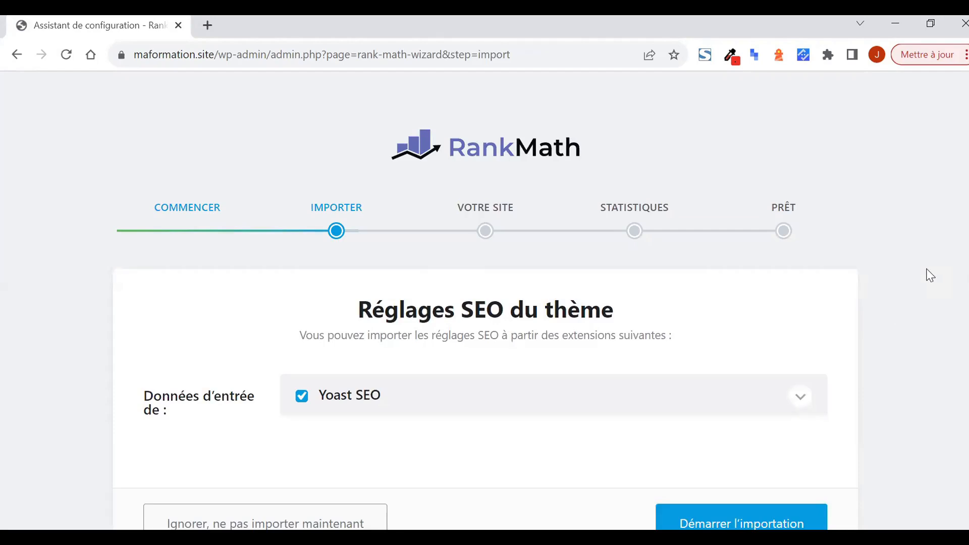
# Step: Review which Yoast SEO data can be imported, and continue without importing any of it
pyautogui.scroll(-1, 930, 275)
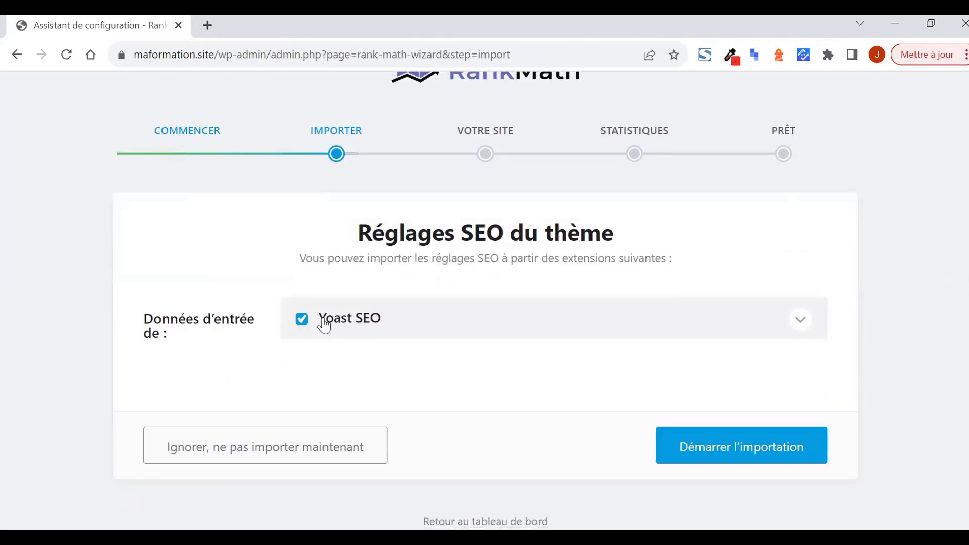
pyautogui.click(802, 323)
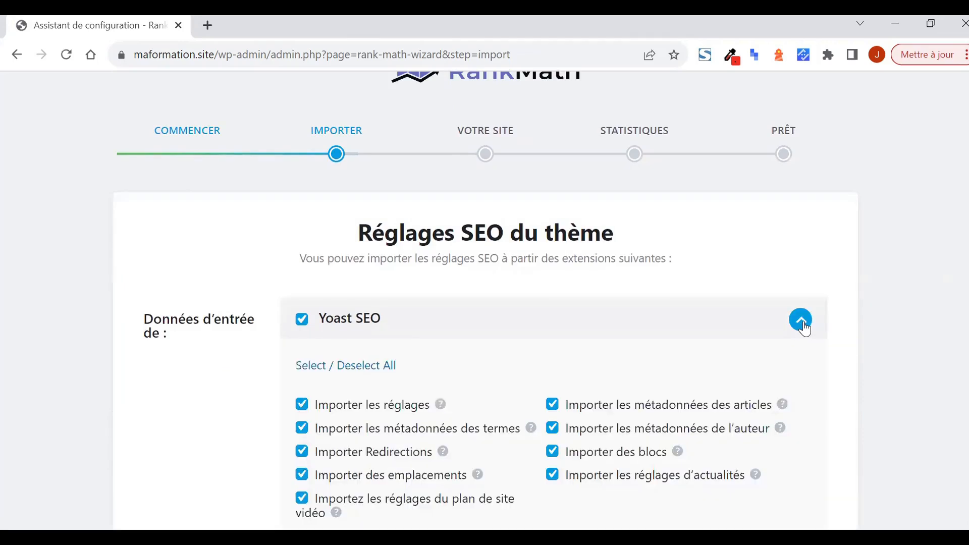
pyautogui.click(804, 322)
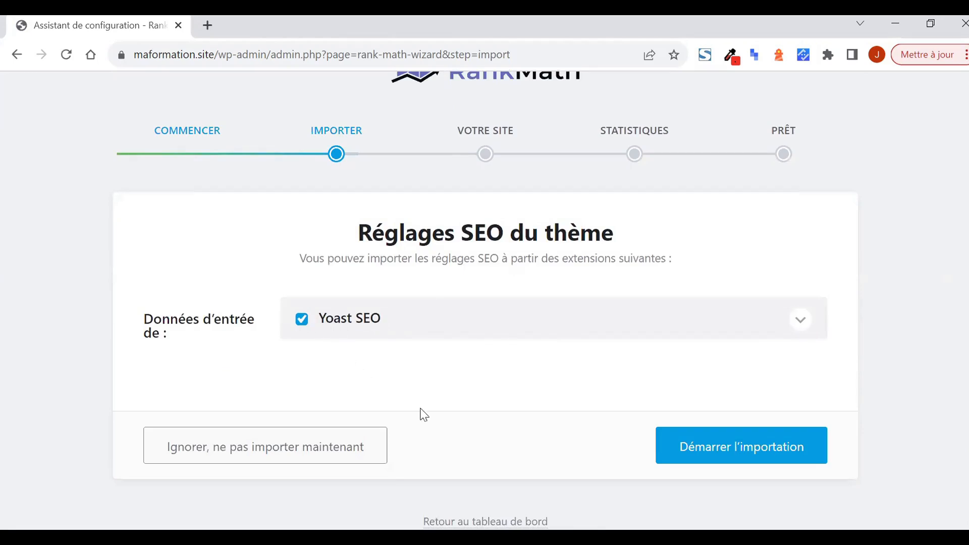
pyautogui.click(249, 460)
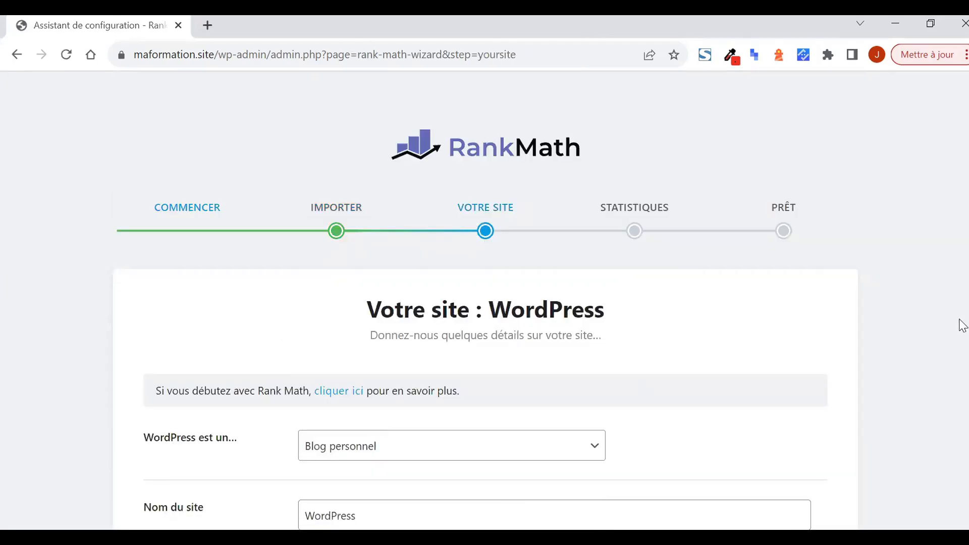
# Step: Choose Blog personnel as the site type, look over the other site details, and save the Votre site step
pyautogui.scroll(-4, 959, 324)
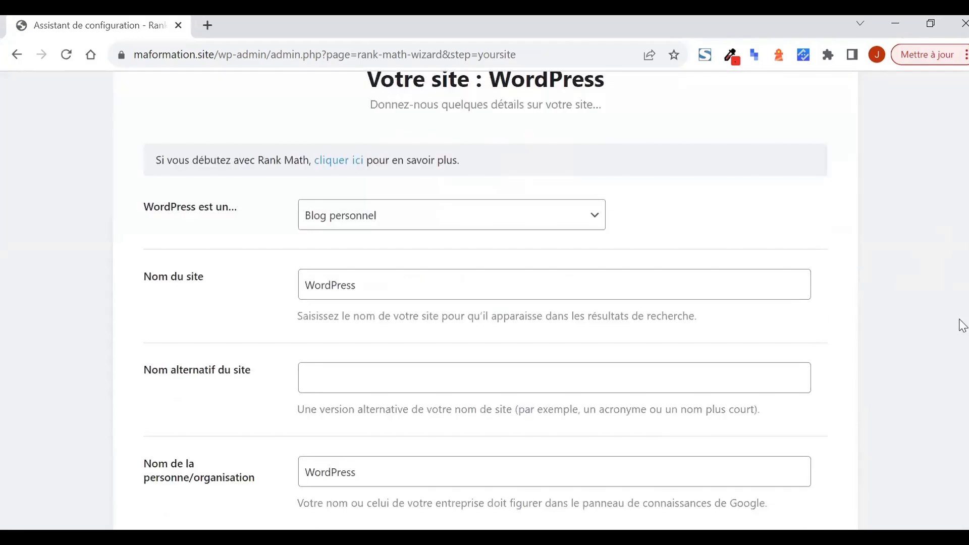
pyautogui.click(523, 224)
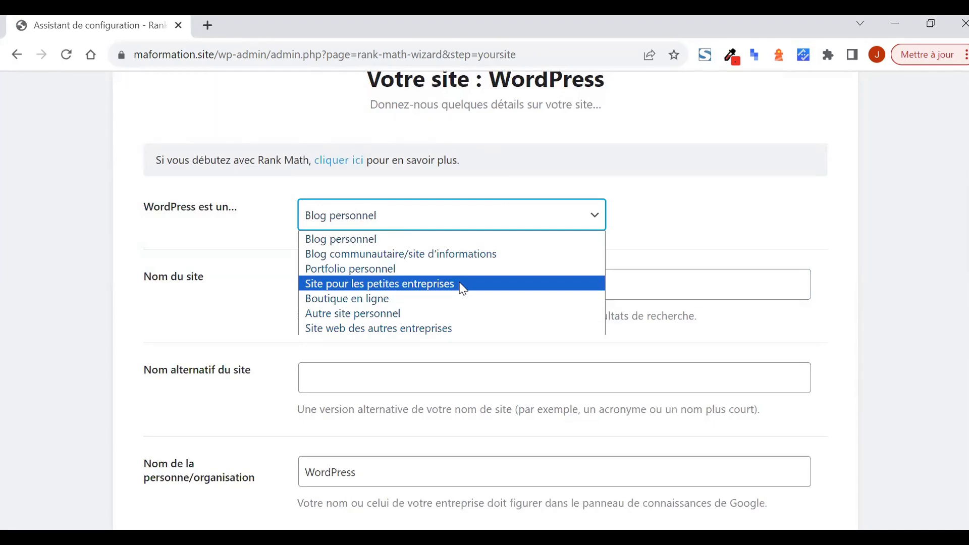
pyautogui.click(447, 240)
pyautogui.click(422, 282)
pyautogui.scroll(-6, 421, 283)
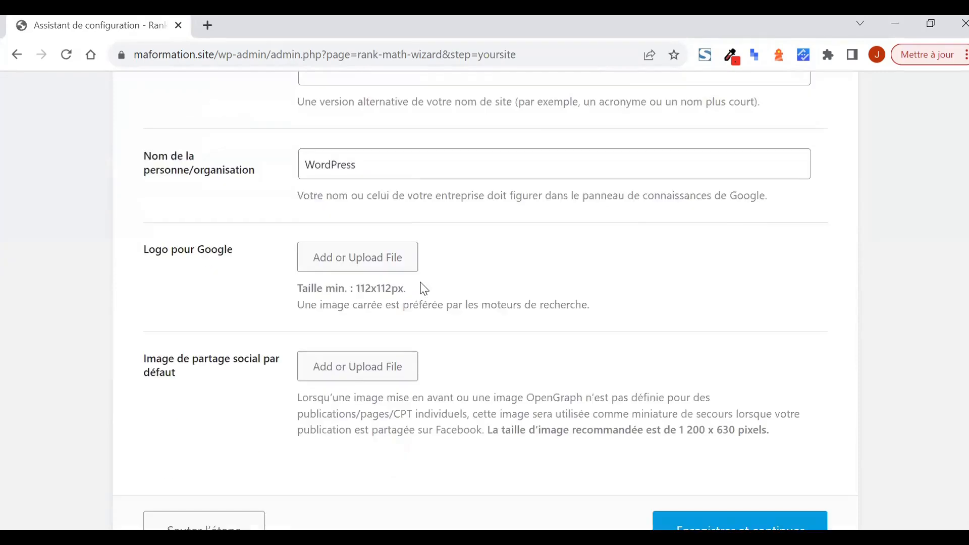
pyautogui.scroll(-2, 422, 288)
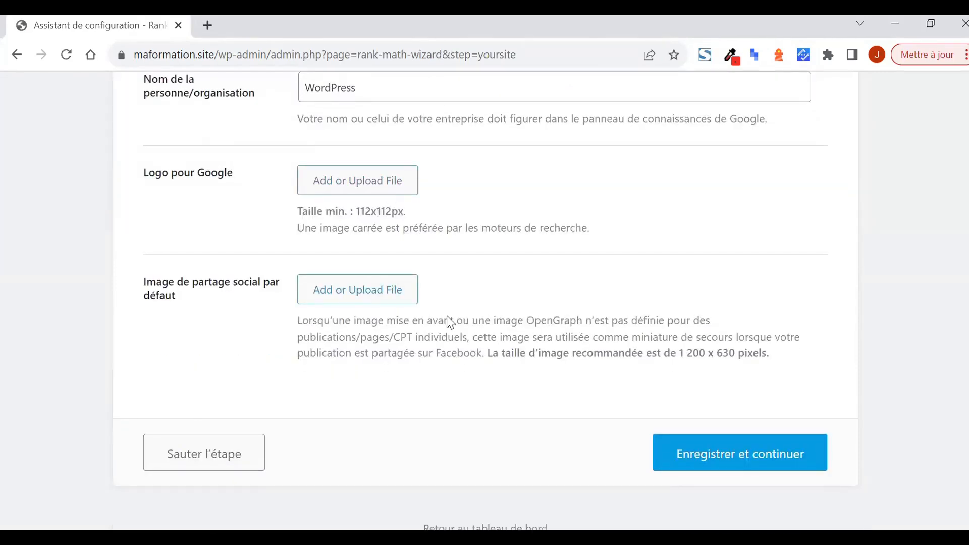
pyautogui.click(745, 464)
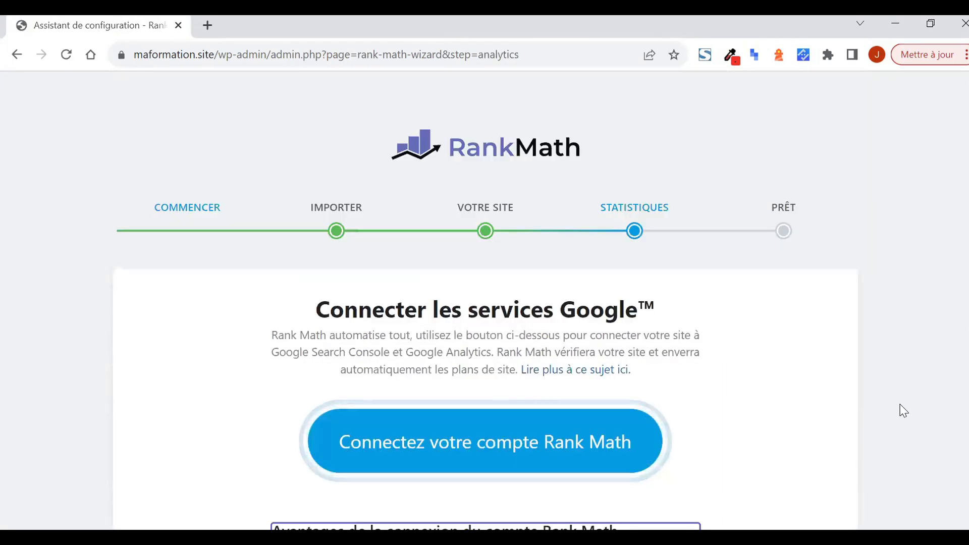
# Step: Read through the benefits of connecting the Google services and skip the Statistiques step
pyautogui.scroll(-1, 901, 409)
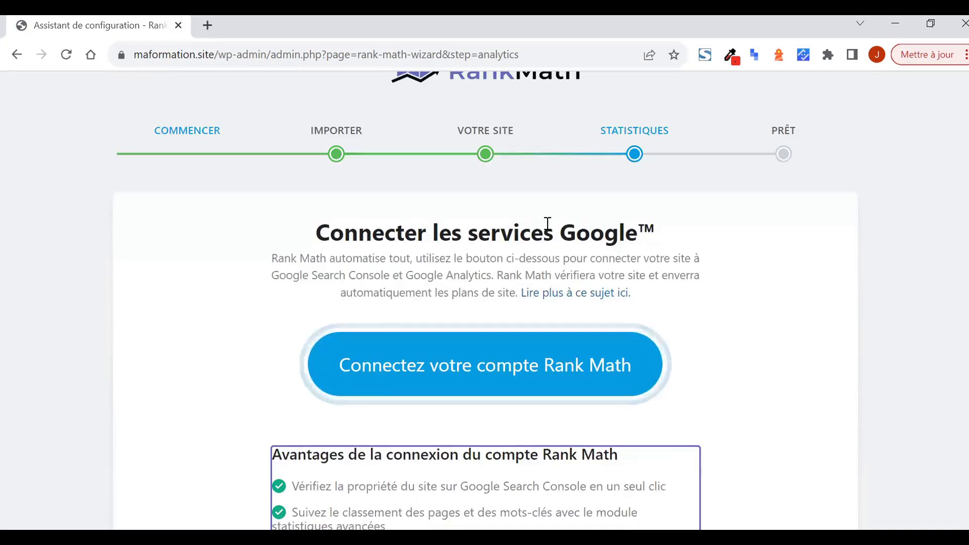
pyautogui.scroll(-1, 869, 328)
pyautogui.scroll(-1, 871, 332)
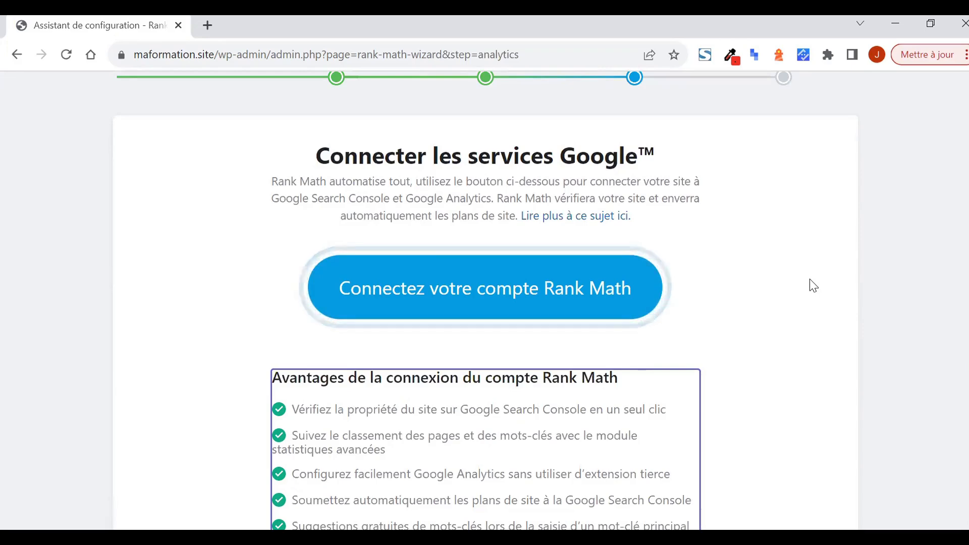
pyautogui.scroll(-8, 813, 286)
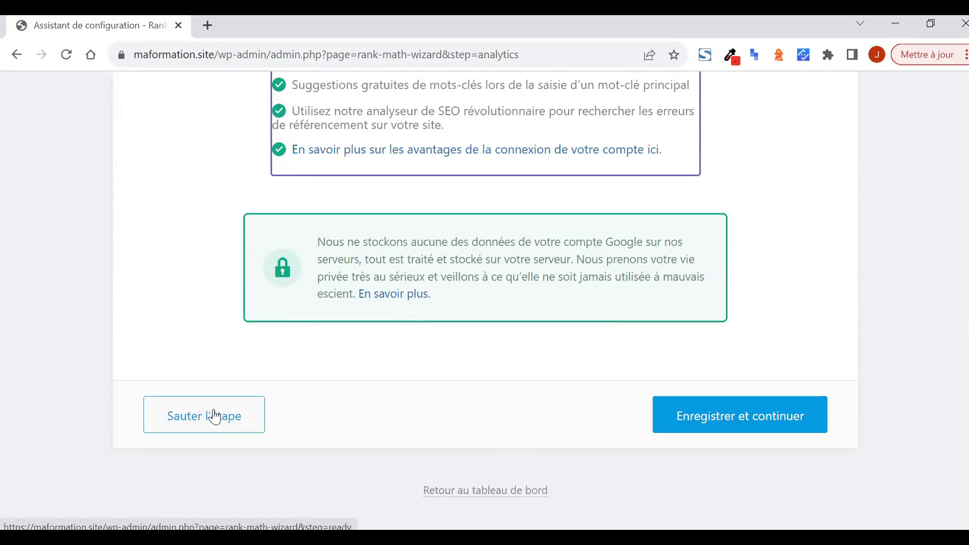
pyautogui.click(215, 417)
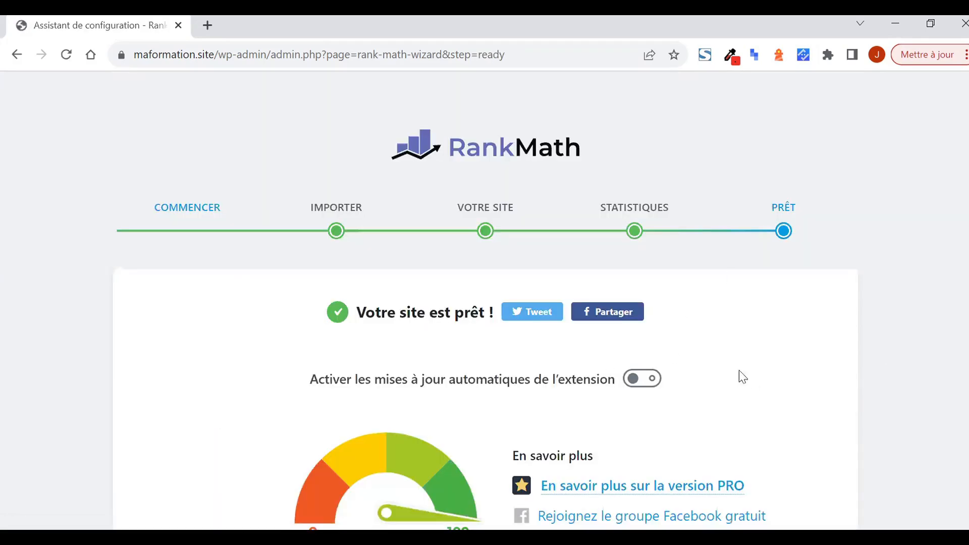
# Step: Enable automatic updates of the Rank Math extension, and finish the assistant by returning to the dashboard
pyautogui.scroll(-1, 898, 353)
pyautogui.click(642, 302)
pyautogui.scroll(-2, 921, 329)
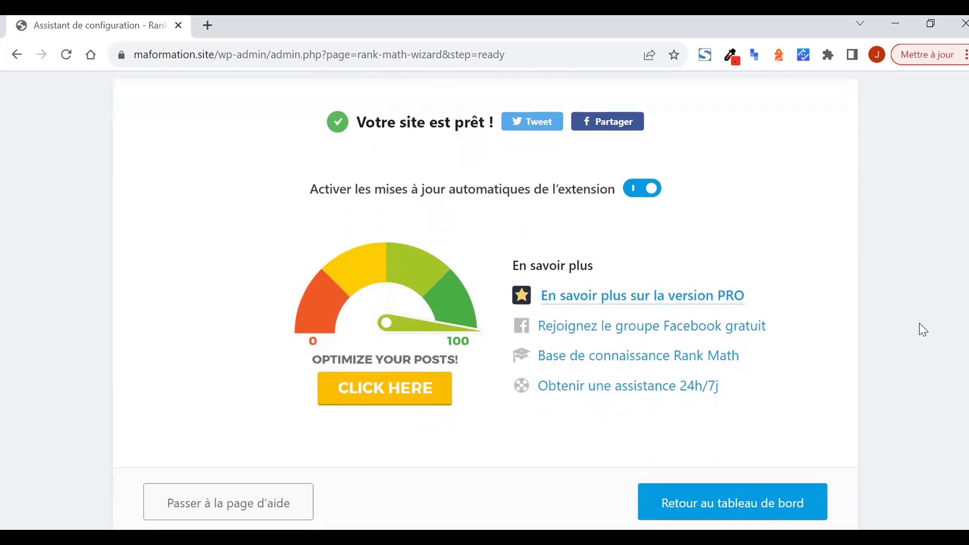
pyautogui.click(810, 497)
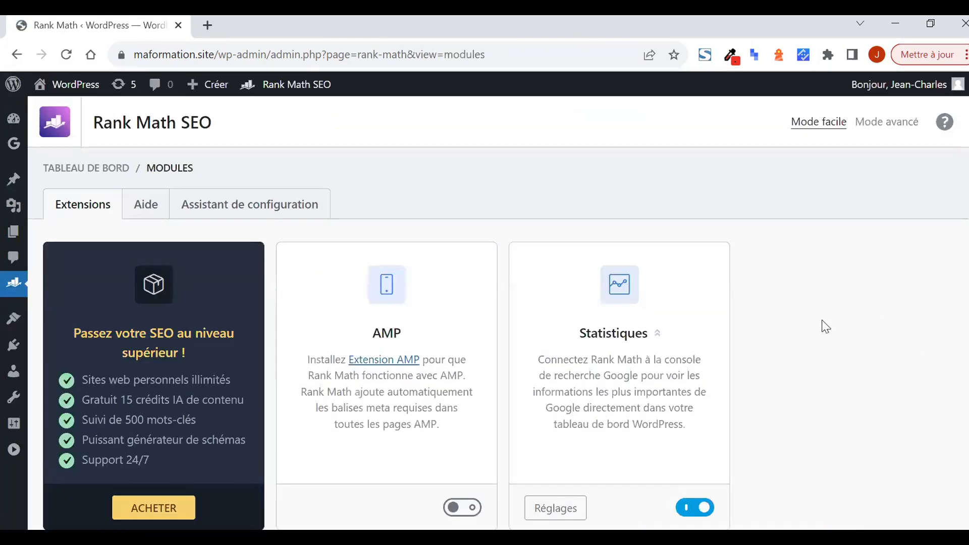
# Step: Look over the Rank Math modules page, reopen the configuration assistant, and return to the modules without changing anything
pyautogui.scroll(-2, 823, 325)
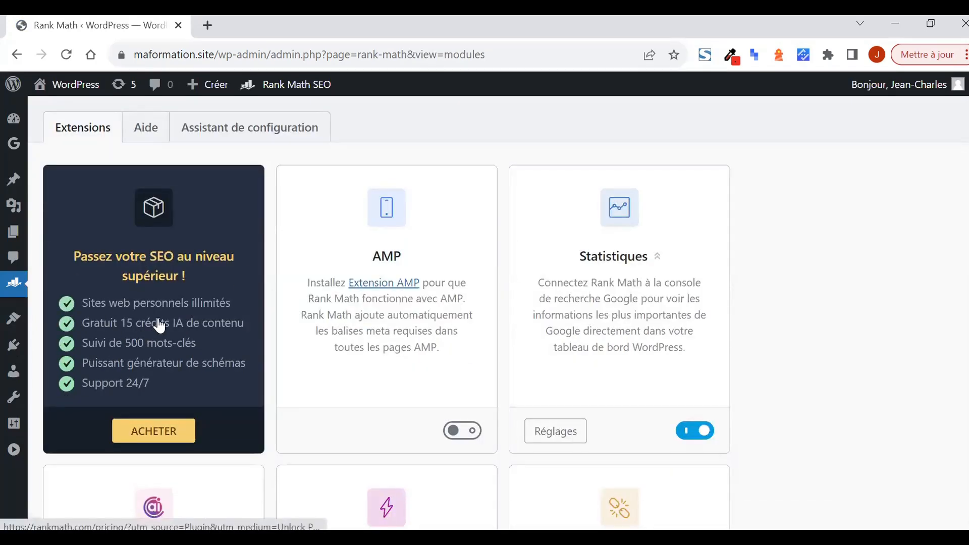
pyautogui.scroll(2, 244, 197)
pyautogui.click(246, 201)
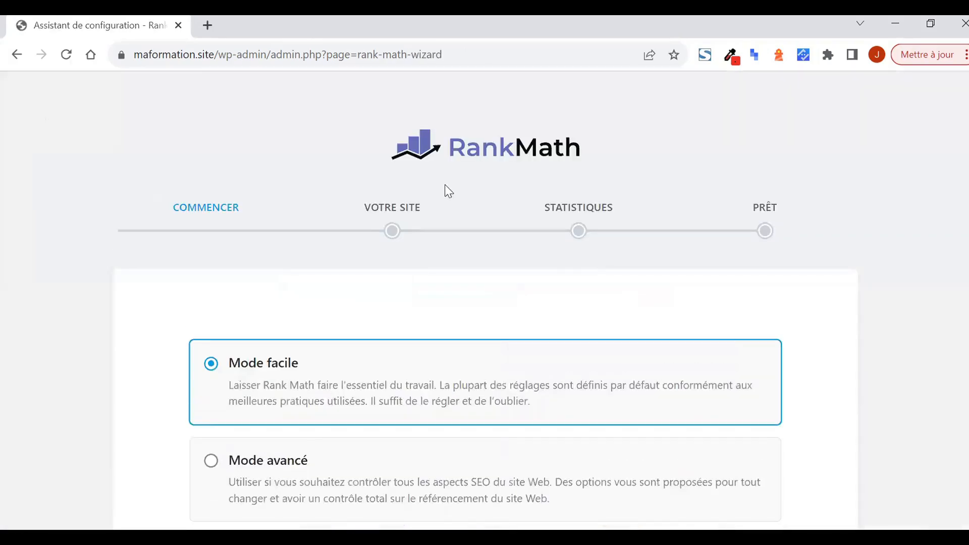
pyautogui.click(17, 54)
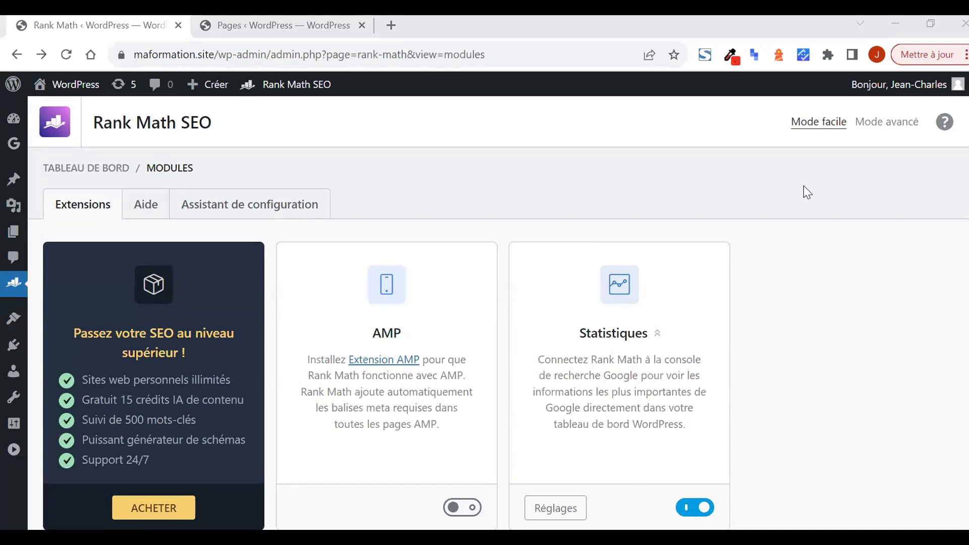
# Step: Open the Statistiques module's settings in a separate tab and review the other Rank Math modules and their activation states
pyautogui.scroll(-2, 807, 333)
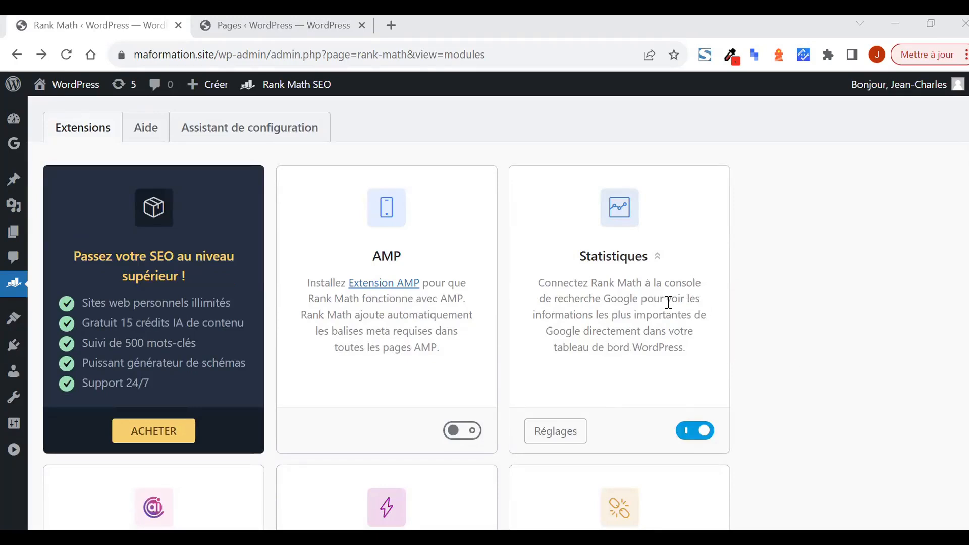
pyautogui.middleClick(557, 435)
pyautogui.scroll(-6, 735, 353)
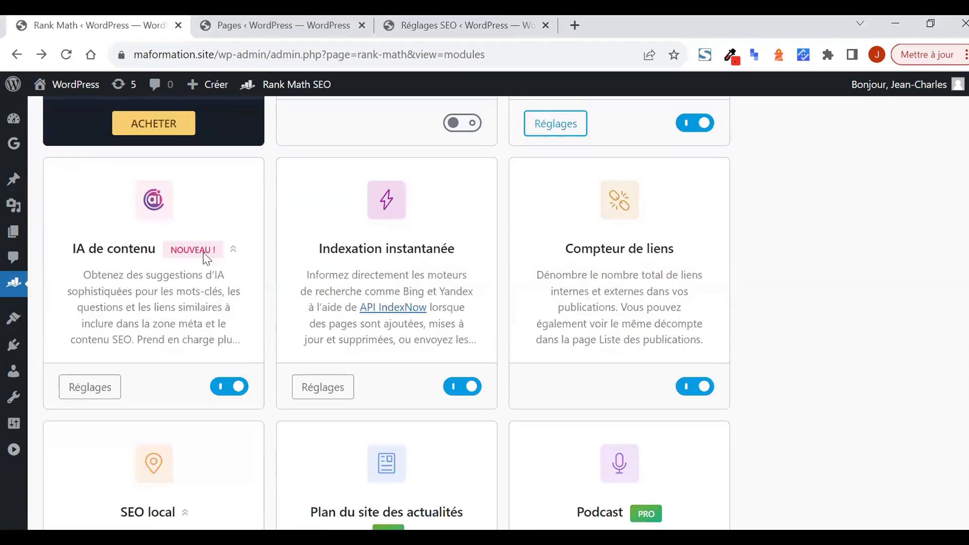
pyautogui.scroll(-6, 853, 295)
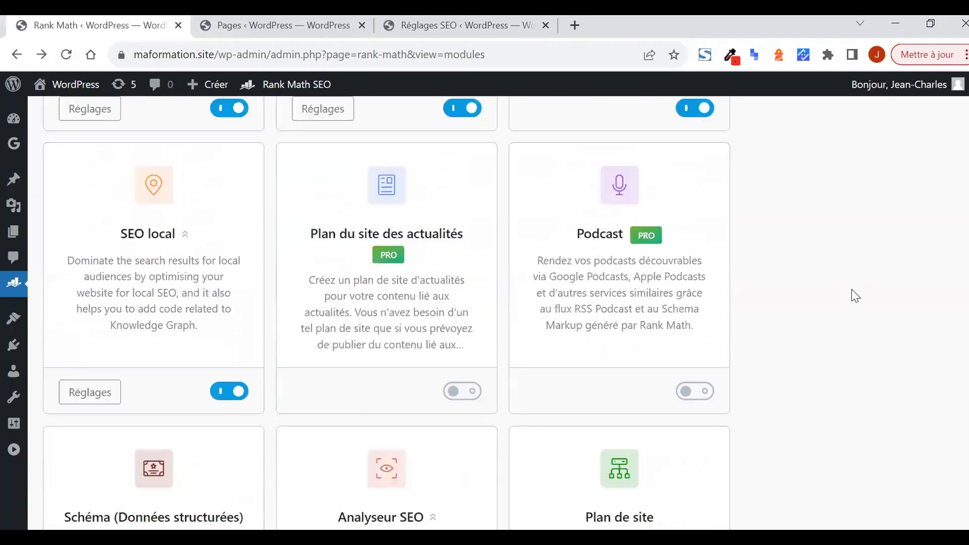
pyautogui.scroll(-3, 778, 341)
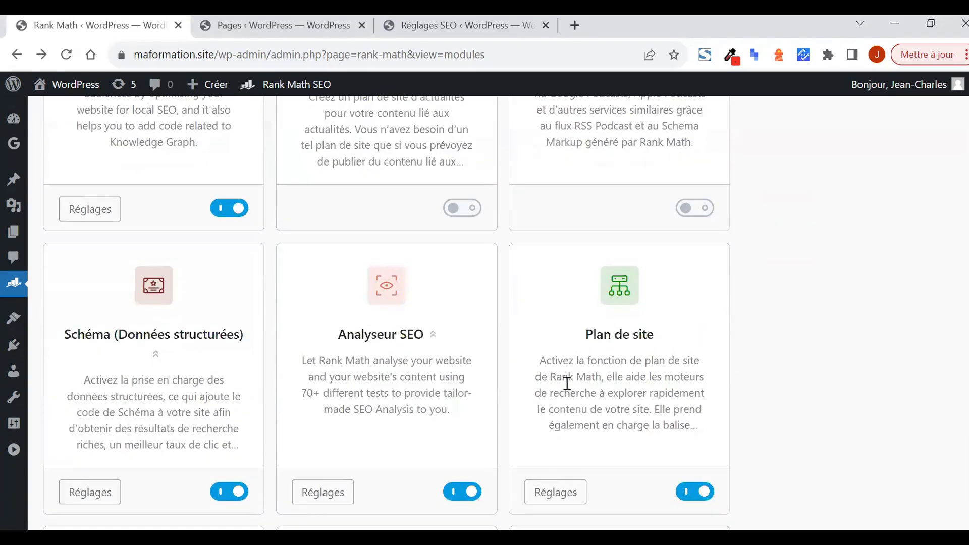
pyautogui.scroll(-1, 329, 500)
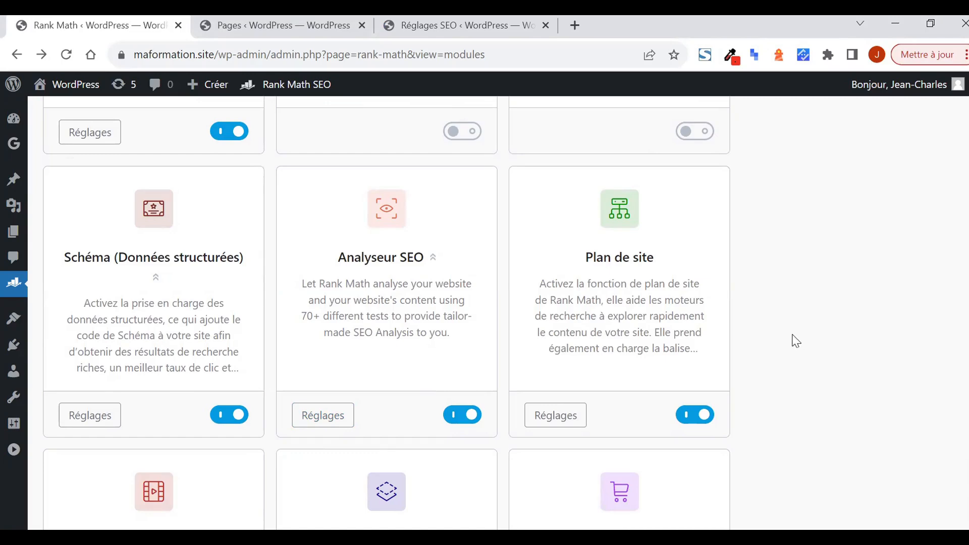
pyautogui.scroll(-5, 784, 336)
pyautogui.scroll(10, 784, 337)
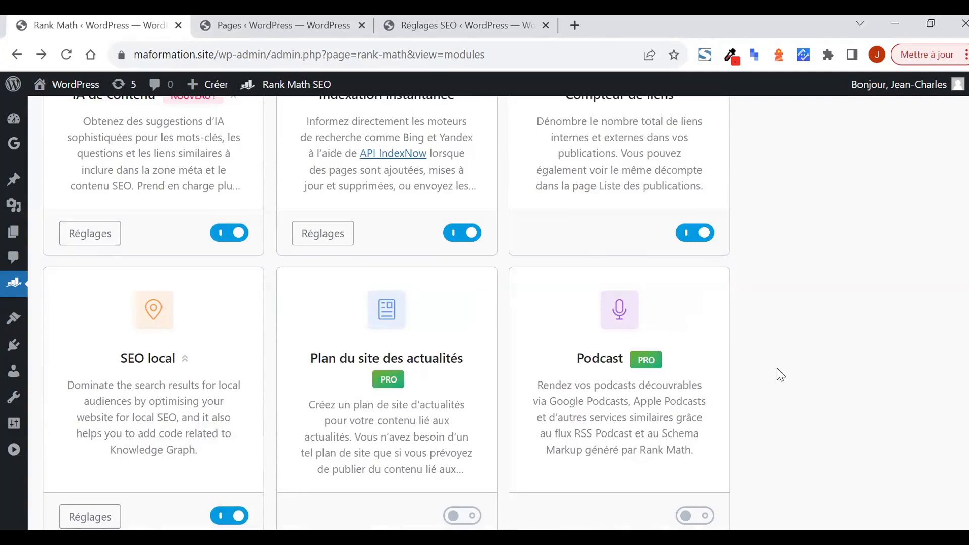
pyautogui.scroll(9, 777, 367)
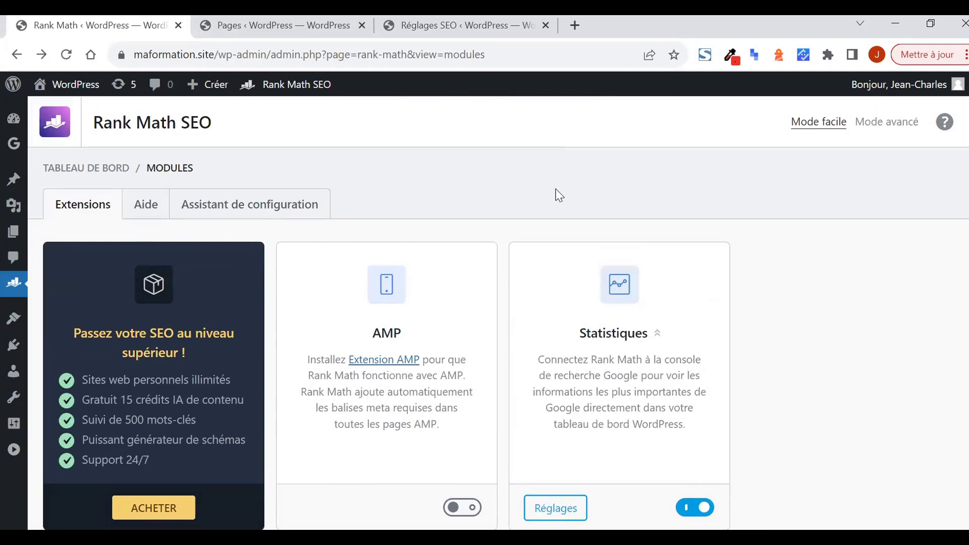
# Step: Examine the Statistiques settings, including the Rank Math account connection option and its listed benefits
pyautogui.click(479, 30)
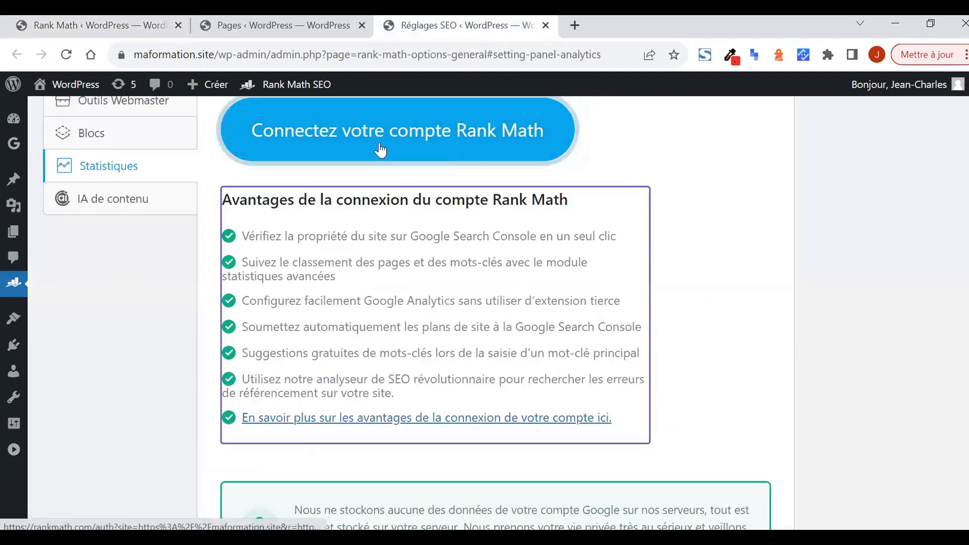
pyautogui.scroll(5, 865, 318)
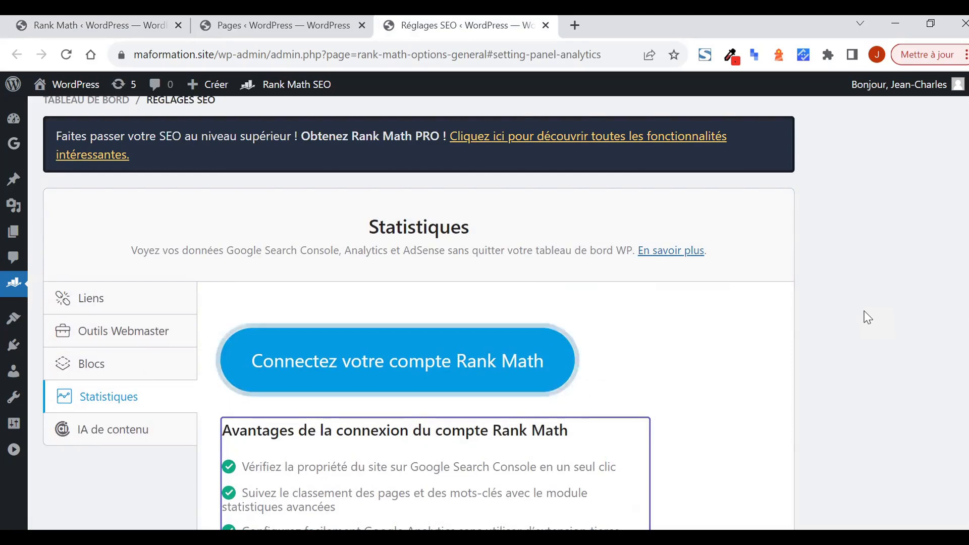
pyautogui.scroll(-2, 868, 318)
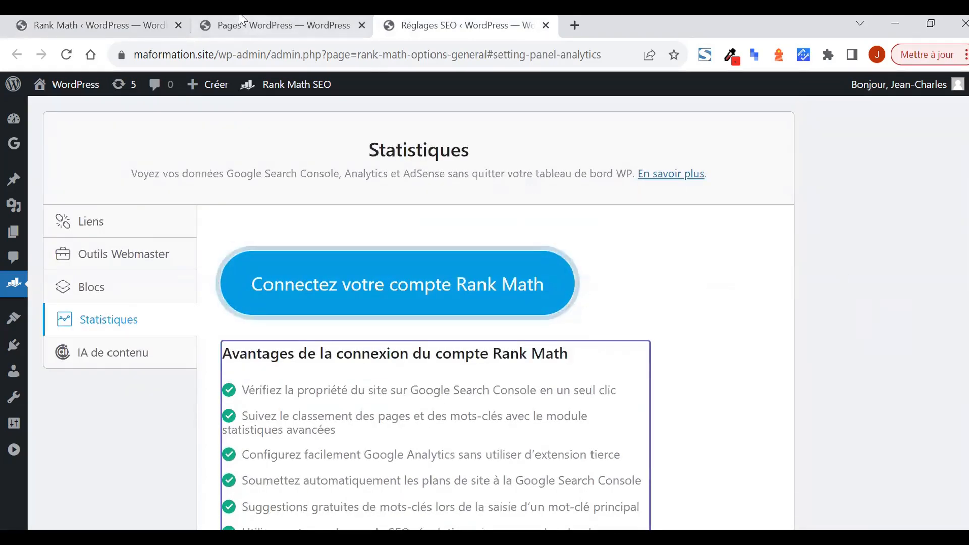
# Step: Open Page d'exemple for editing, dismissing the autosave notice, and display its Rank Math SEO settings
pyautogui.click(259, 23)
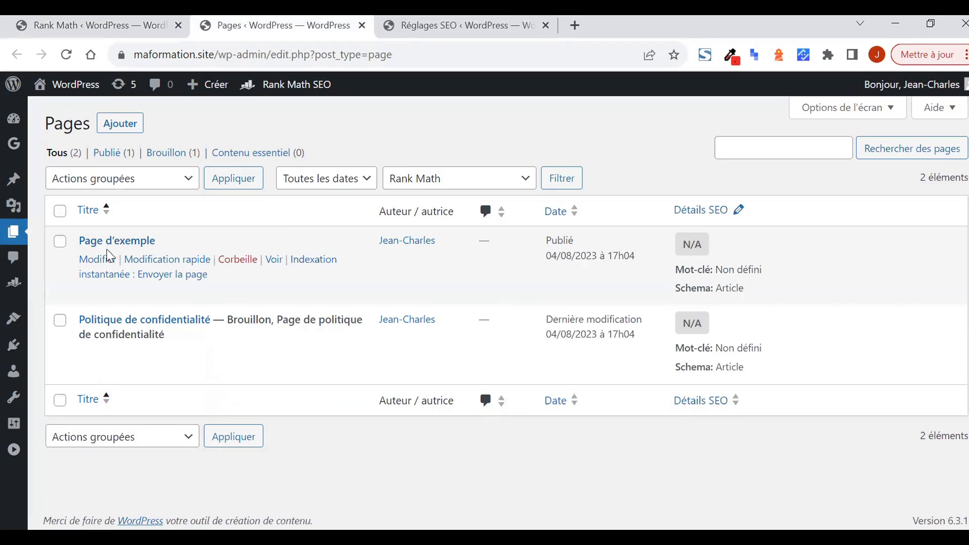
pyautogui.click(109, 262)
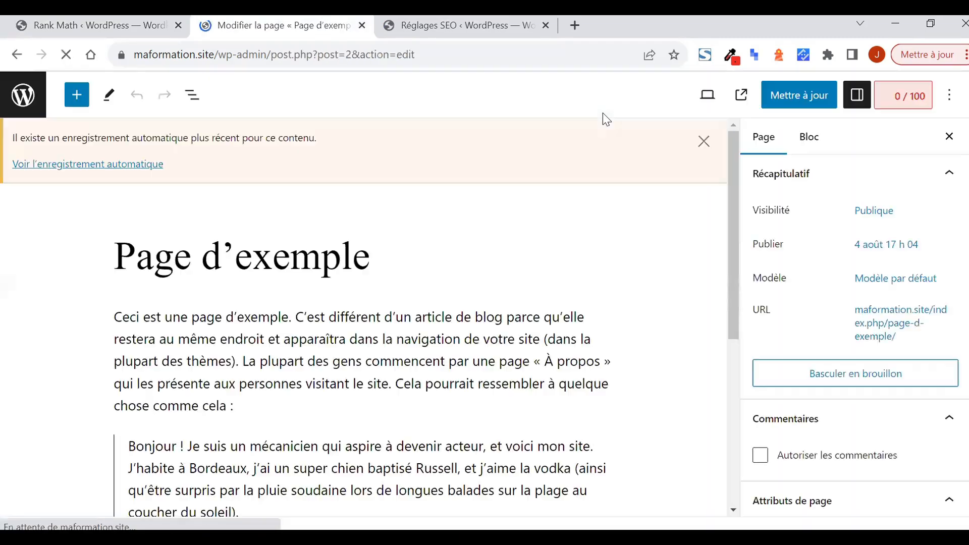
pyautogui.click(704, 142)
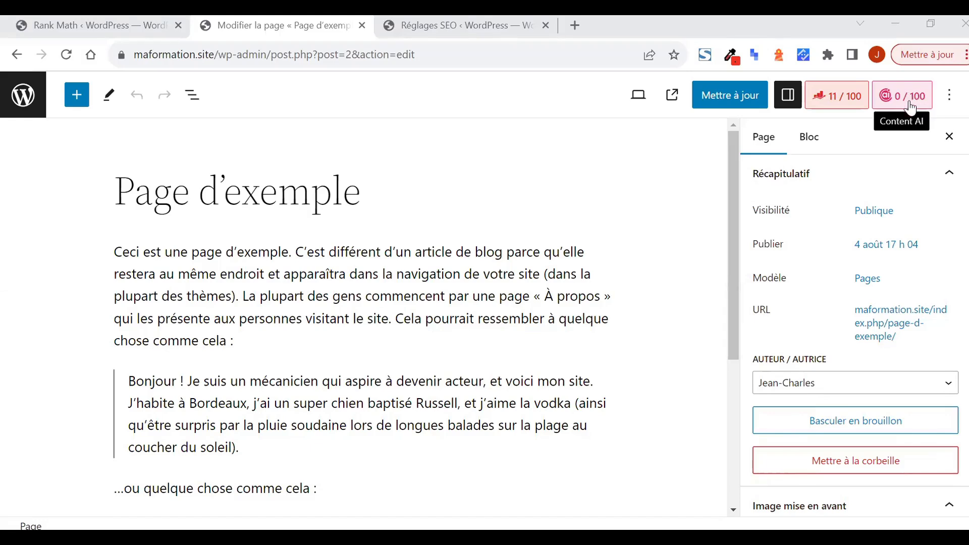
pyautogui.click(837, 96)
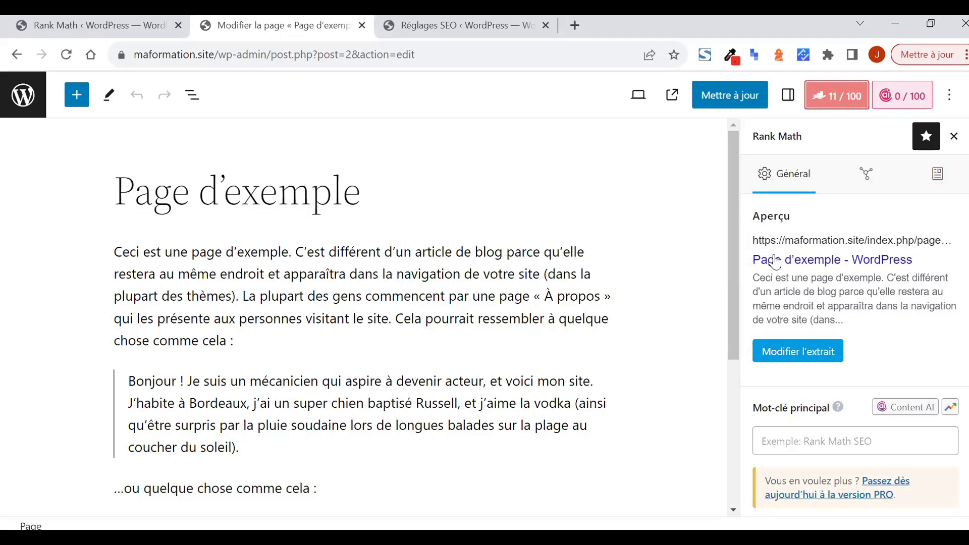
# Step: Open the page's snippet editor and browse the variables available for the Titre field
pyautogui.click(801, 344)
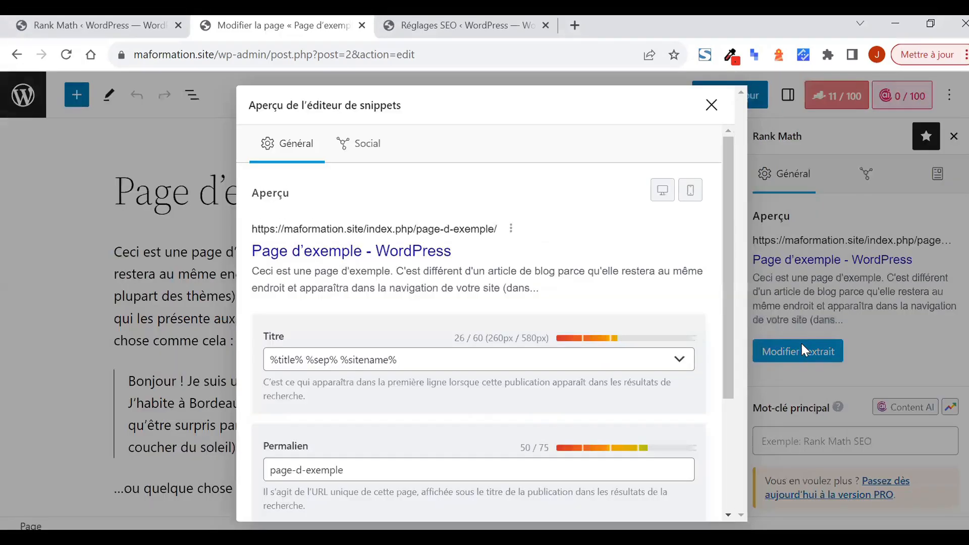
pyautogui.scroll(-3, 429, 275)
pyautogui.click(415, 204)
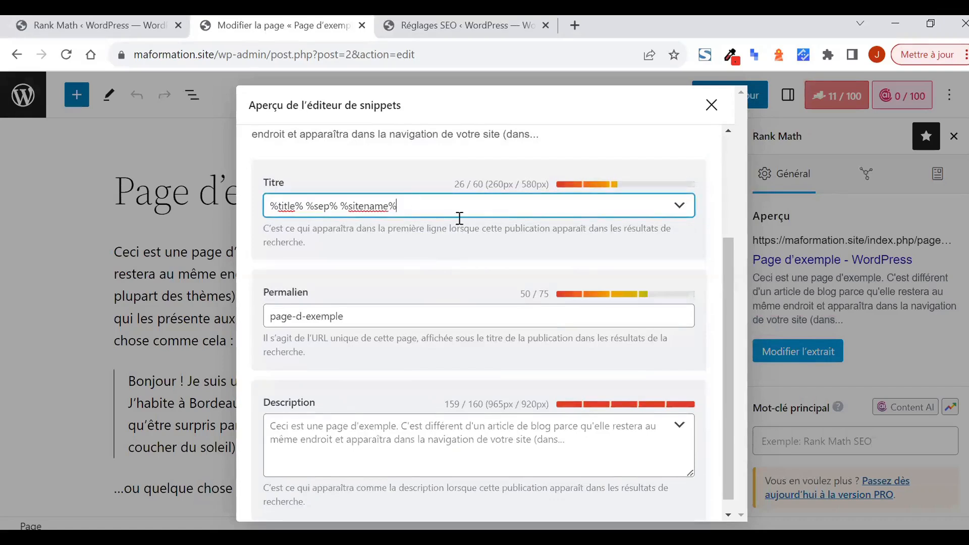
pyautogui.click(679, 205)
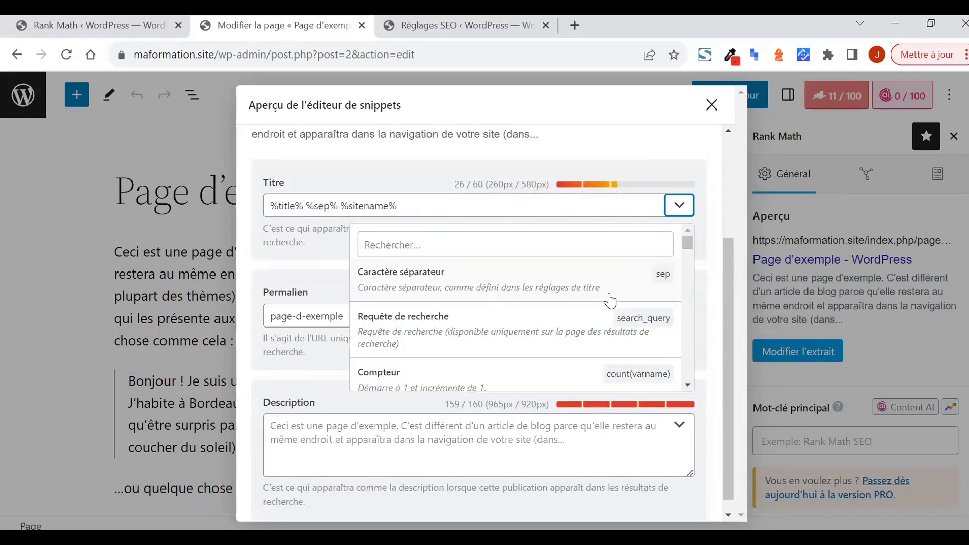
pyautogui.scroll(-3, 519, 310)
pyautogui.scroll(-7, 519, 309)
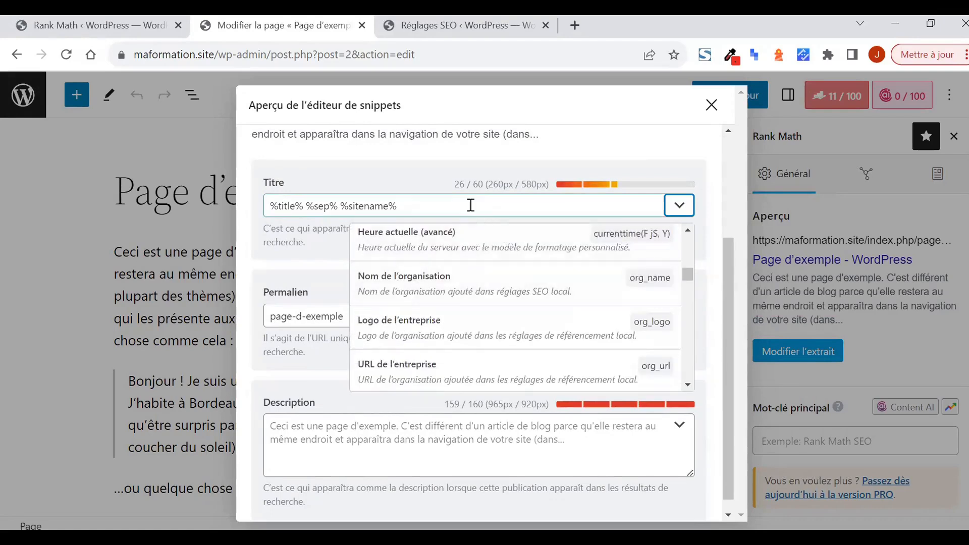
# Step: Replace the snippet's title variables with the text "ce que je veux"
pyautogui.click(410, 210)
pyautogui.moveTo(411, 210); pyautogui.dragTo(266, 214)
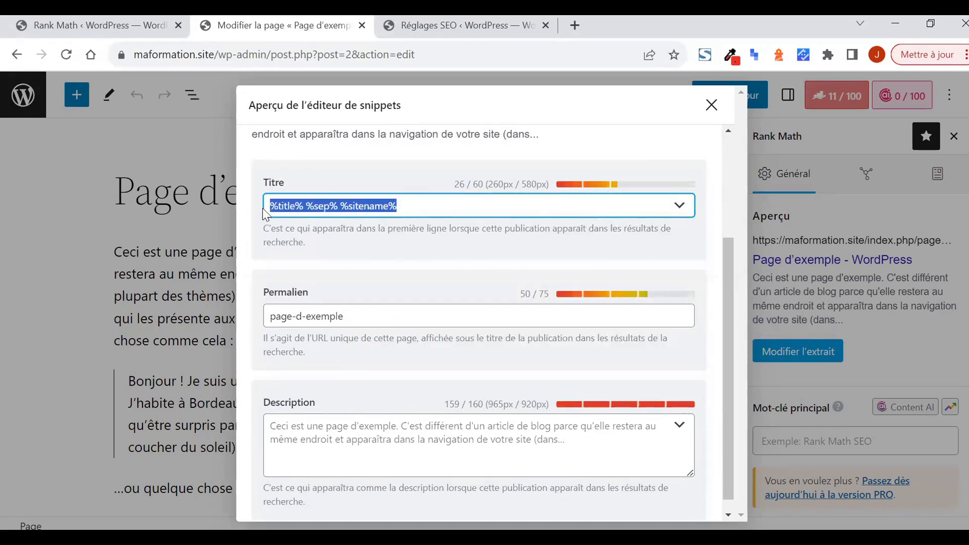
pyautogui.write('c')
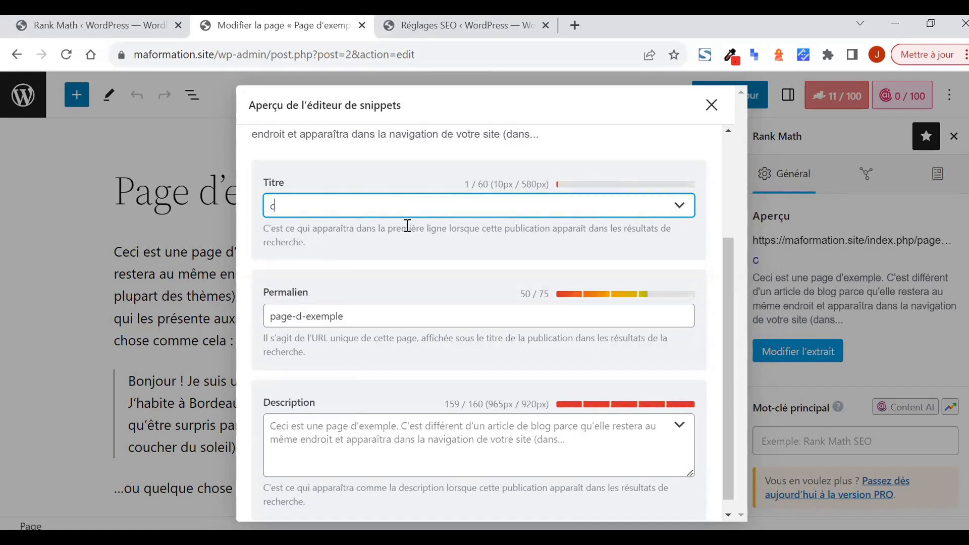
pyautogui.write('e que je veux')
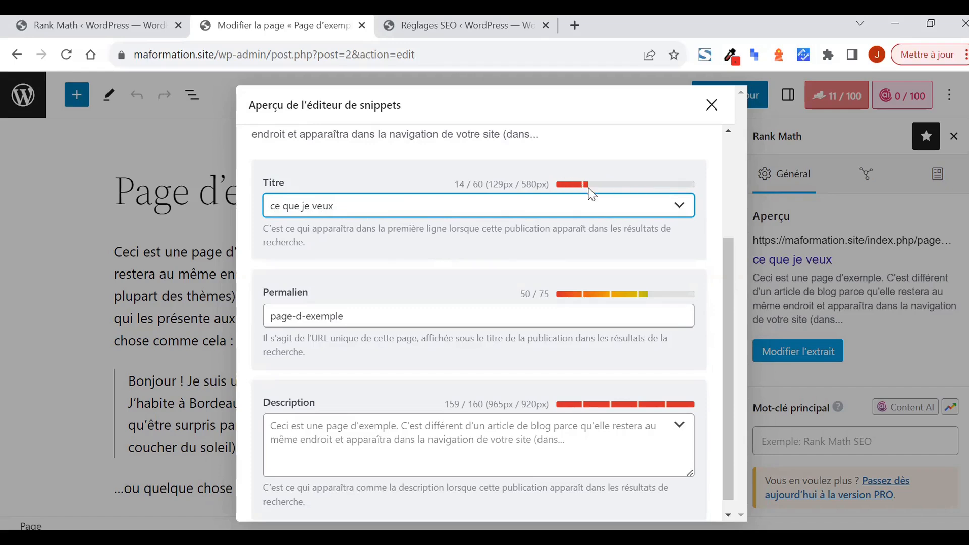
# Step: Fill the snippet's description with the search_query and count(varname) variables, leaving the permalink as it is
pyautogui.scroll(-1, 404, 296)
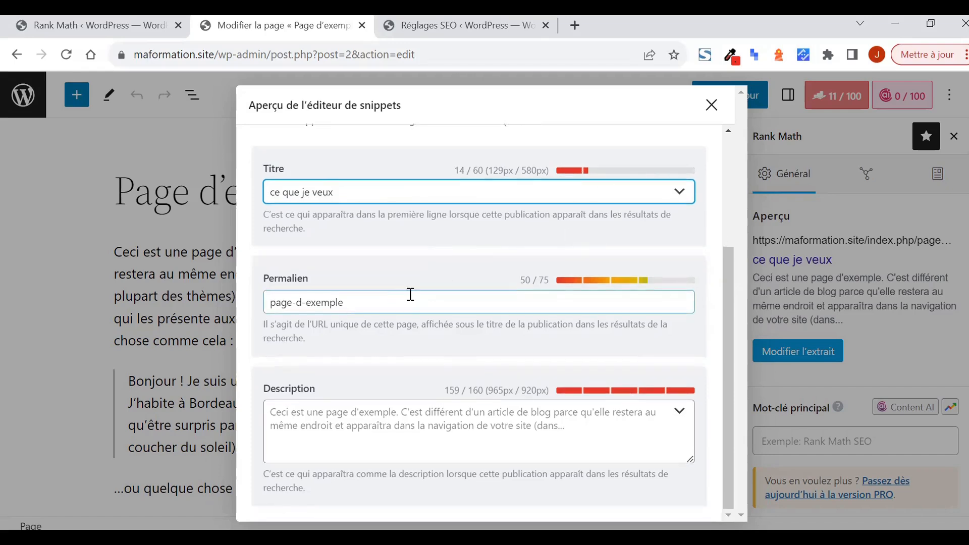
pyautogui.click(362, 309)
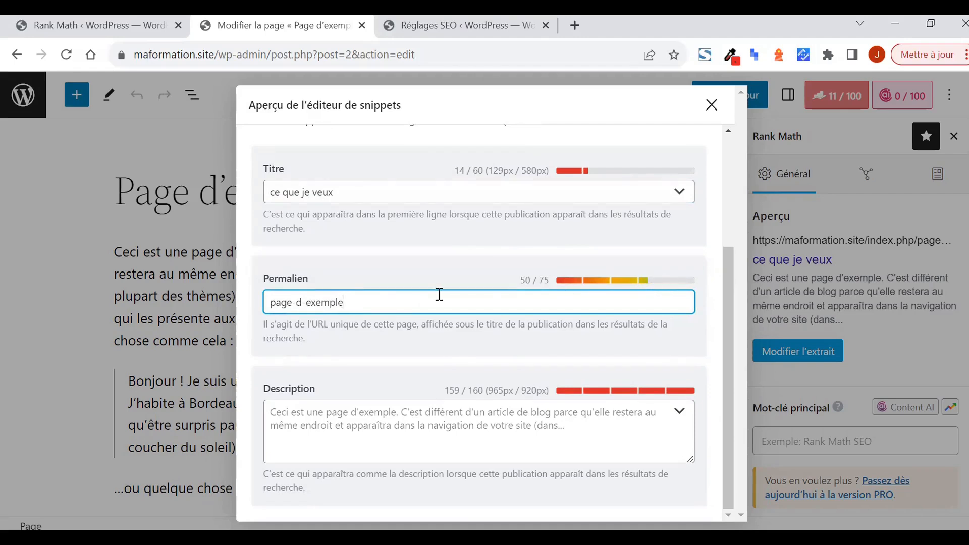
pyautogui.click(478, 436)
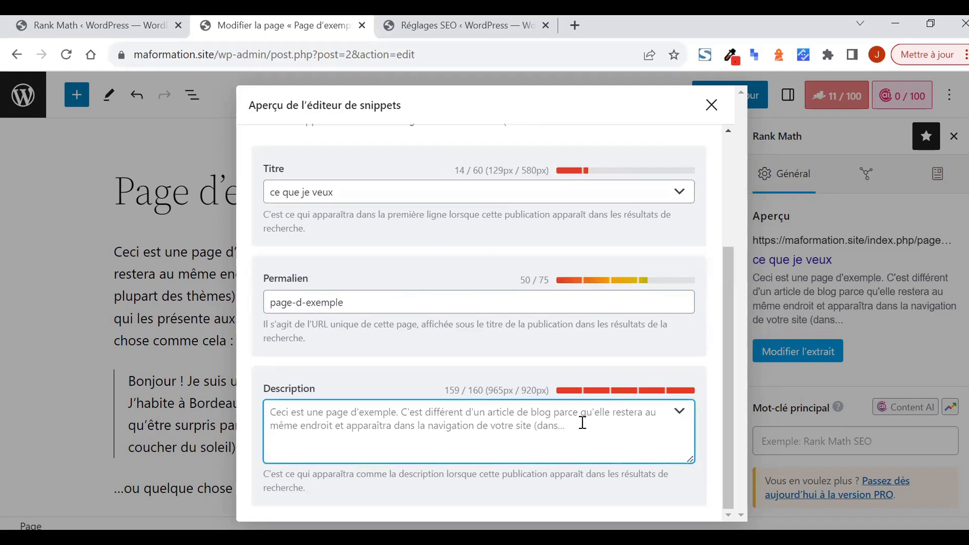
pyautogui.click(680, 412)
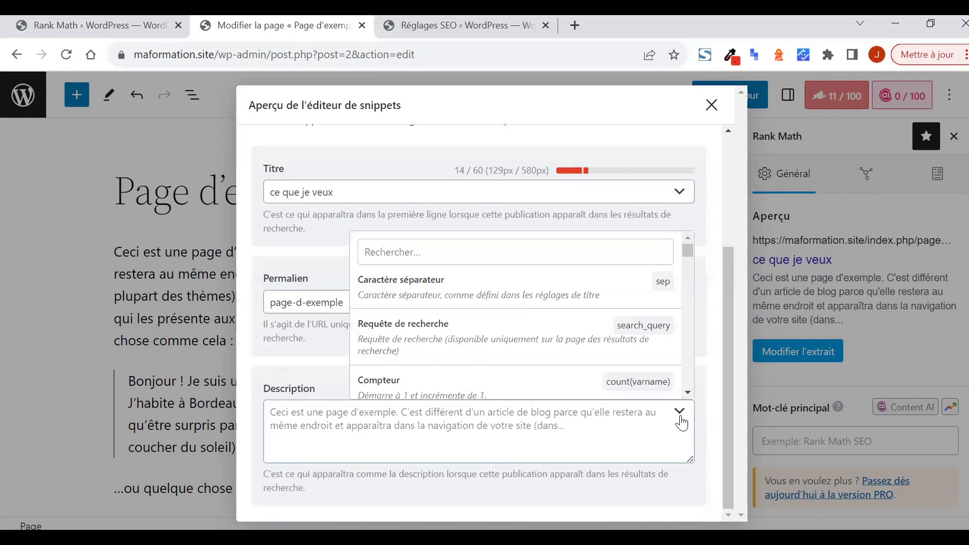
pyautogui.click(470, 348)
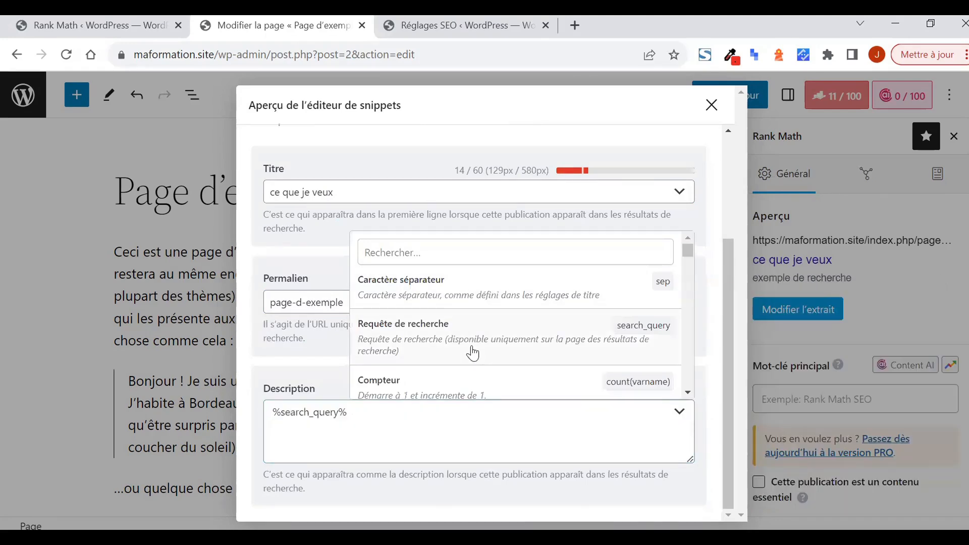
pyautogui.click(441, 431)
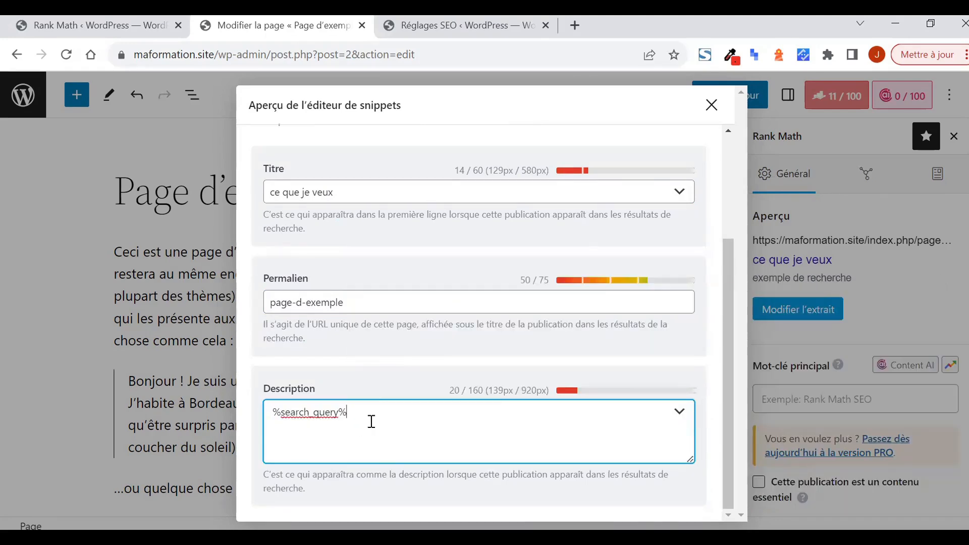
pyautogui.click(680, 413)
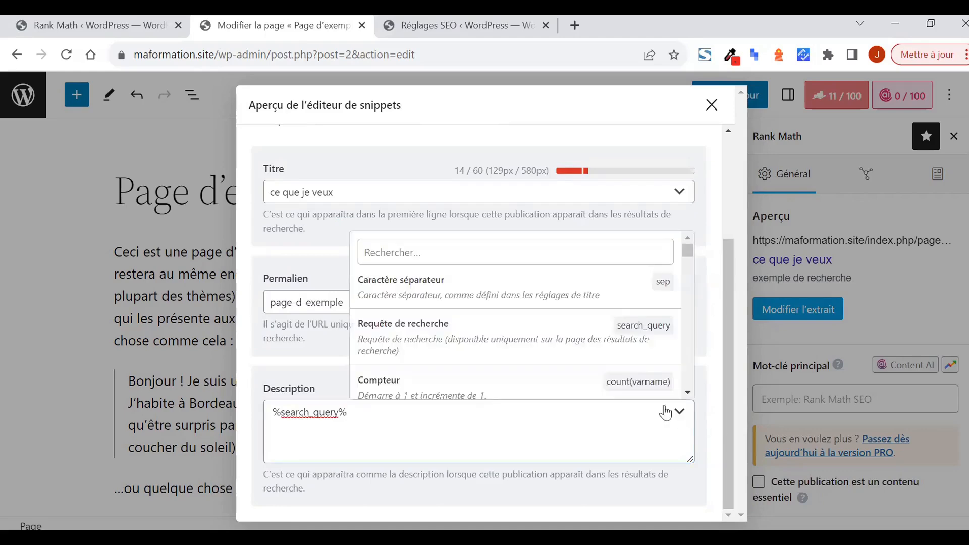
pyautogui.click(528, 383)
pyautogui.click(513, 440)
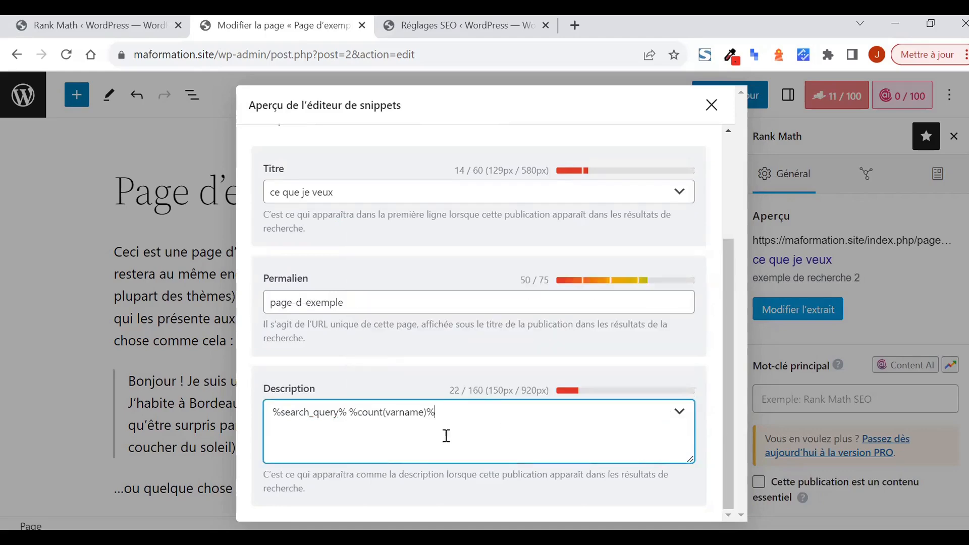
# Step: Review the snippet's Facebook social preview and its image option, then close the snippet editor
pyautogui.scroll(3, 440, 415)
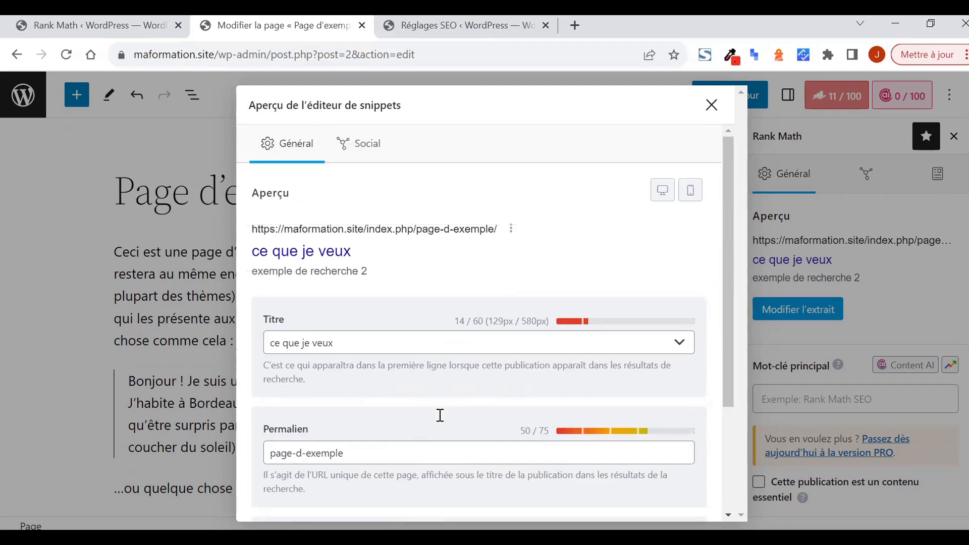
pyautogui.click(367, 153)
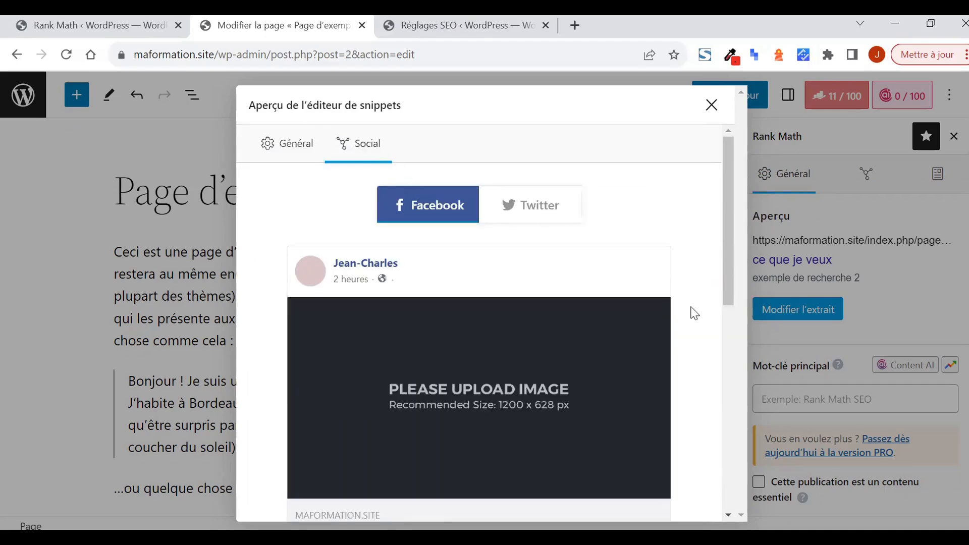
pyautogui.scroll(-4, 689, 344)
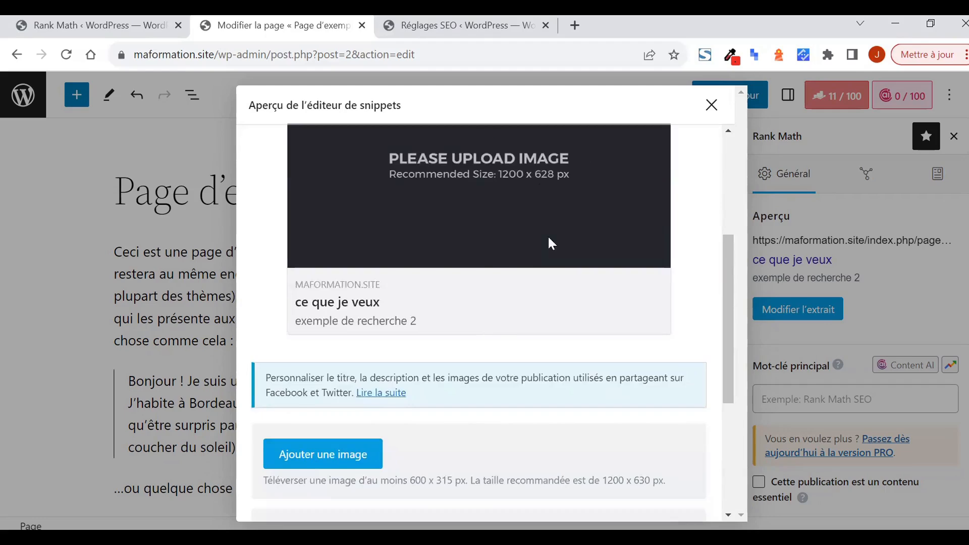
pyautogui.click(710, 106)
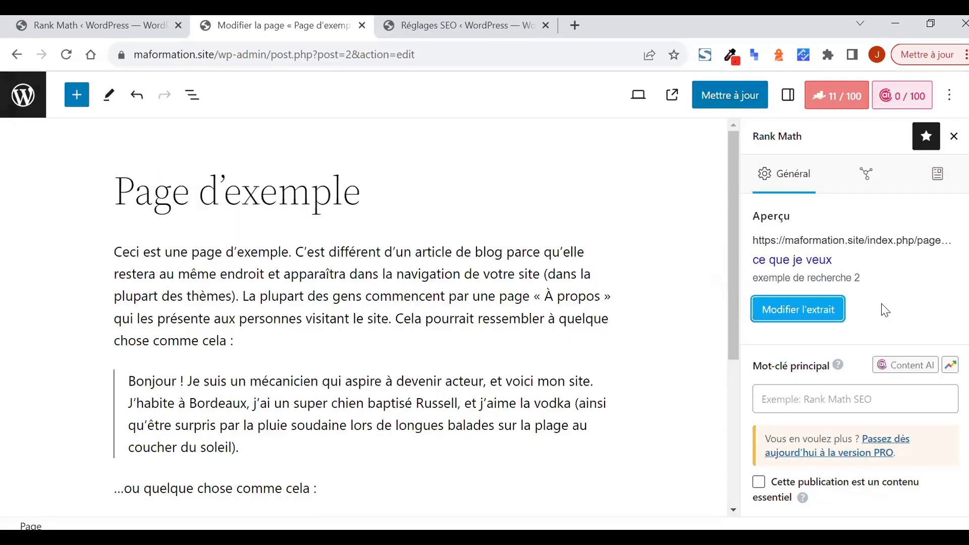
pyautogui.click(804, 312)
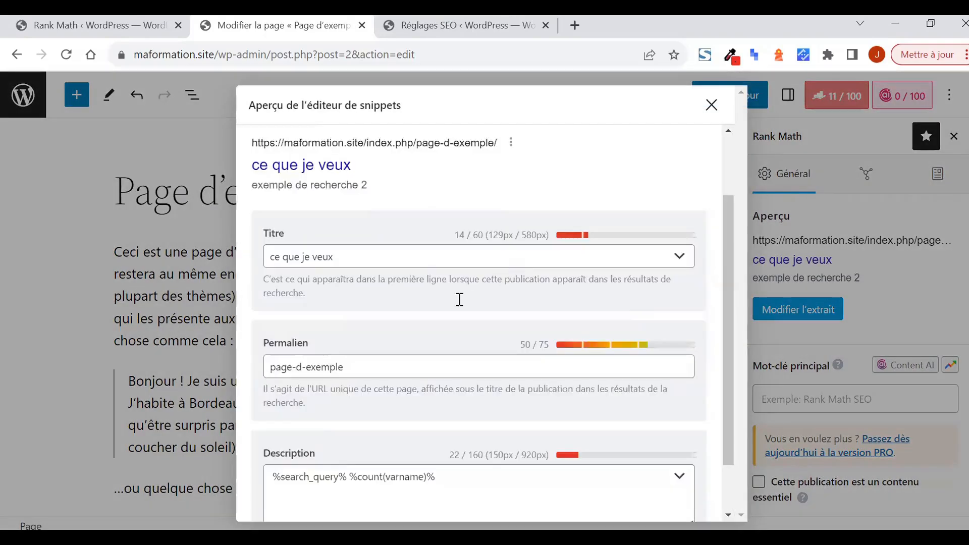
pyautogui.scroll(3, 460, 299)
pyautogui.click(364, 161)
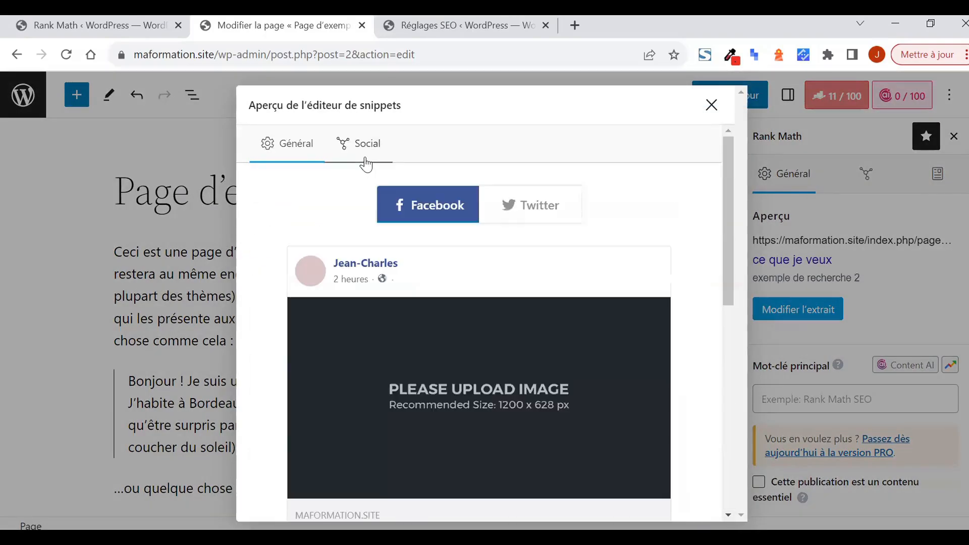
pyautogui.click(710, 108)
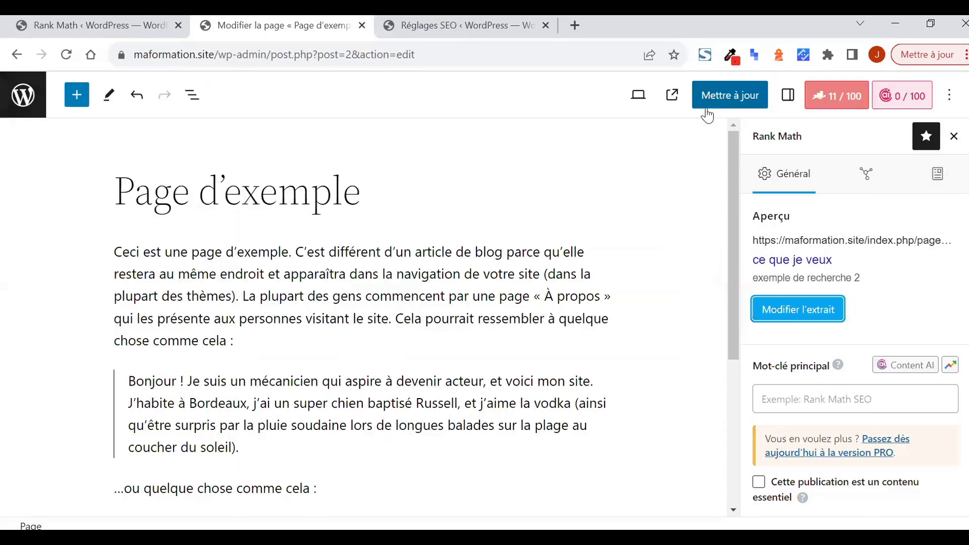
# Step: Add "page exemple" as the page's main keyword in Rank Math
pyautogui.scroll(-2, 812, 315)
pyautogui.click(833, 319)
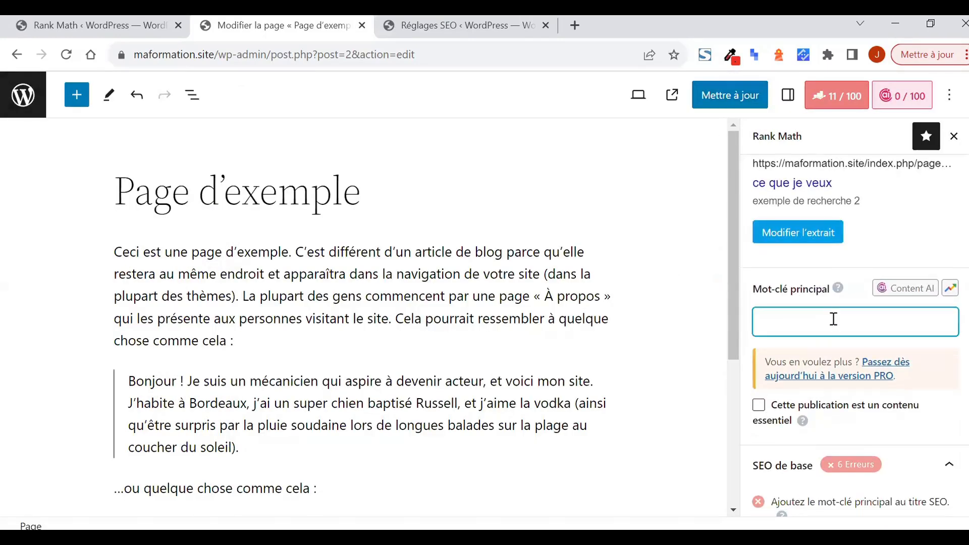
pyautogui.write('page exemple')
pyautogui.scroll(-3, 833, 285)
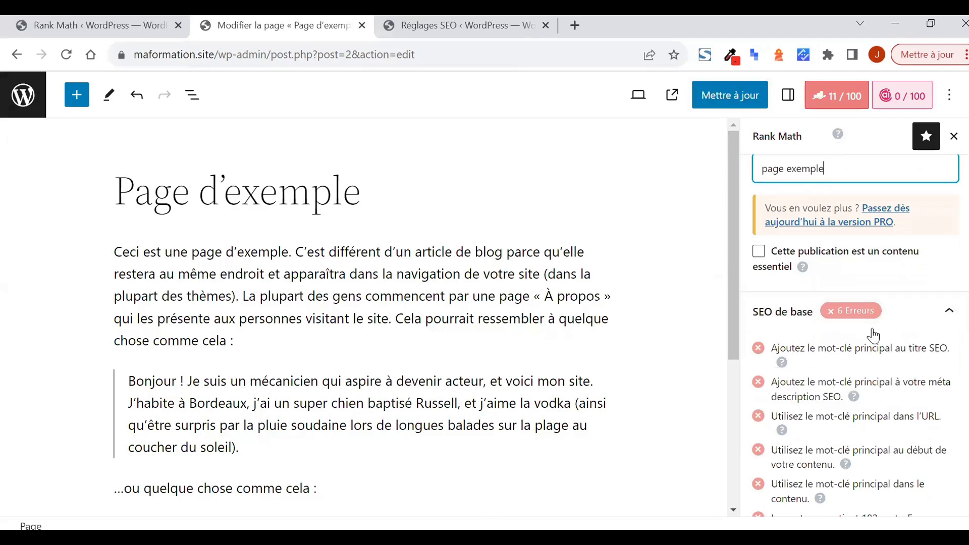
pyautogui.scroll(2, 963, 268)
pyautogui.press('Return')
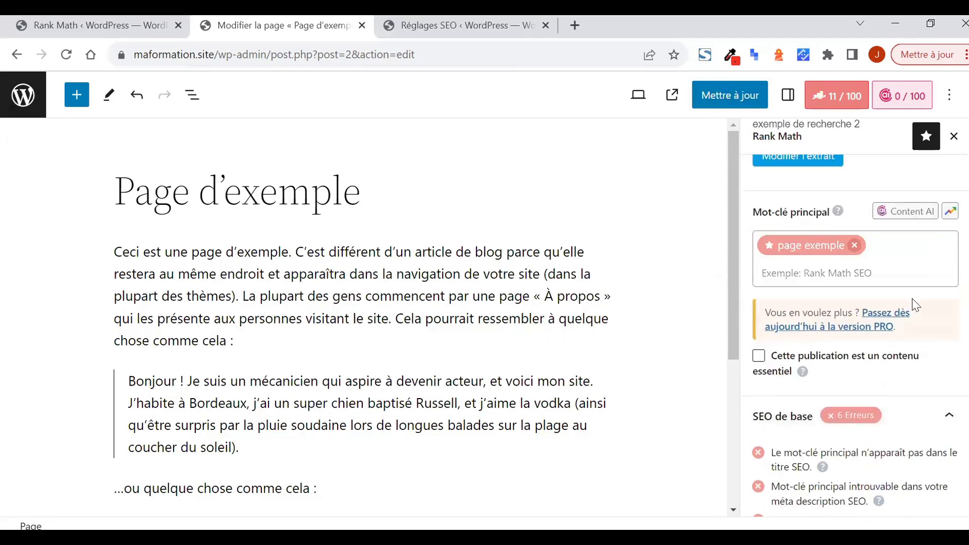
# Step: Examine the SEO de base checks for the main keyword alongside the page's content
pyautogui.scroll(-3, 904, 313)
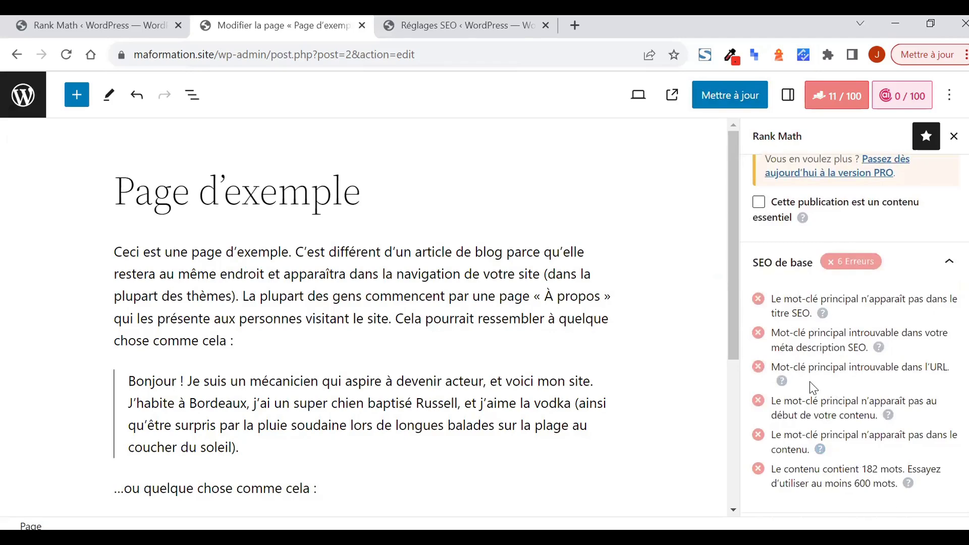
pyautogui.scroll(-2, 811, 389)
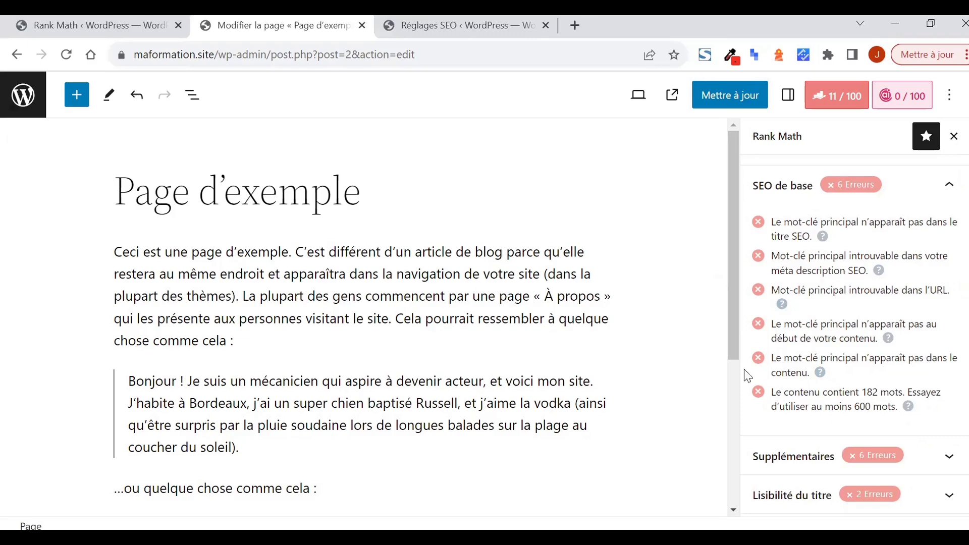
pyautogui.scroll(-4, 637, 339)
pyautogui.scroll(1, 637, 340)
pyautogui.scroll(3, 637, 341)
pyautogui.scroll(-5, 636, 341)
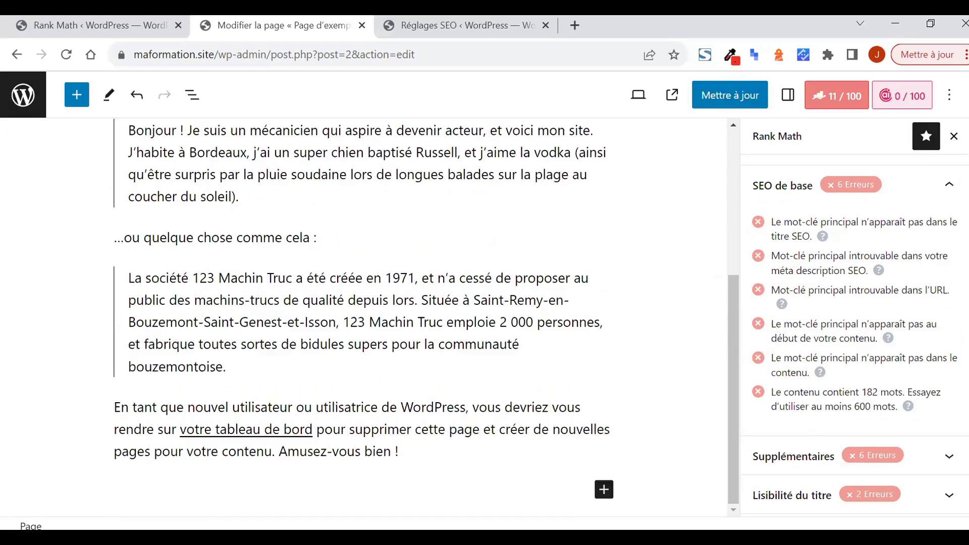
pyautogui.scroll(5, 634, 441)
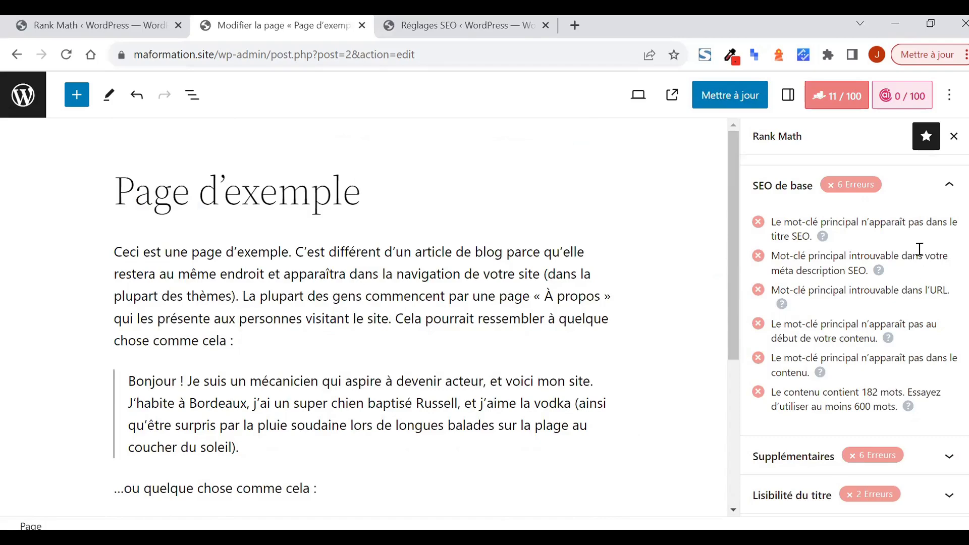
# Step: Expand and review the Supplémentaires, Lisibilité du titre and Lisibilité du contenu checks
pyautogui.scroll(-1, 823, 375)
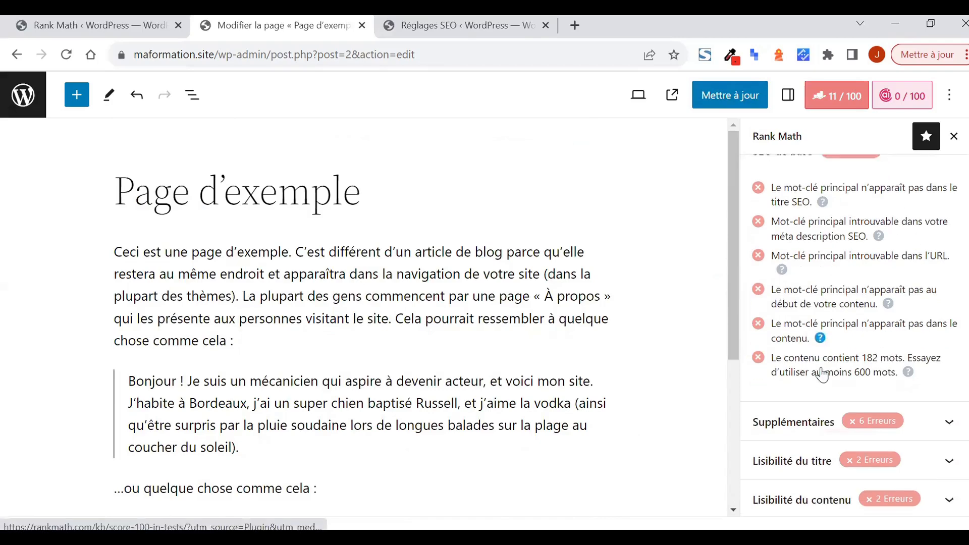
pyautogui.click(949, 423)
pyautogui.scroll(-4, 908, 328)
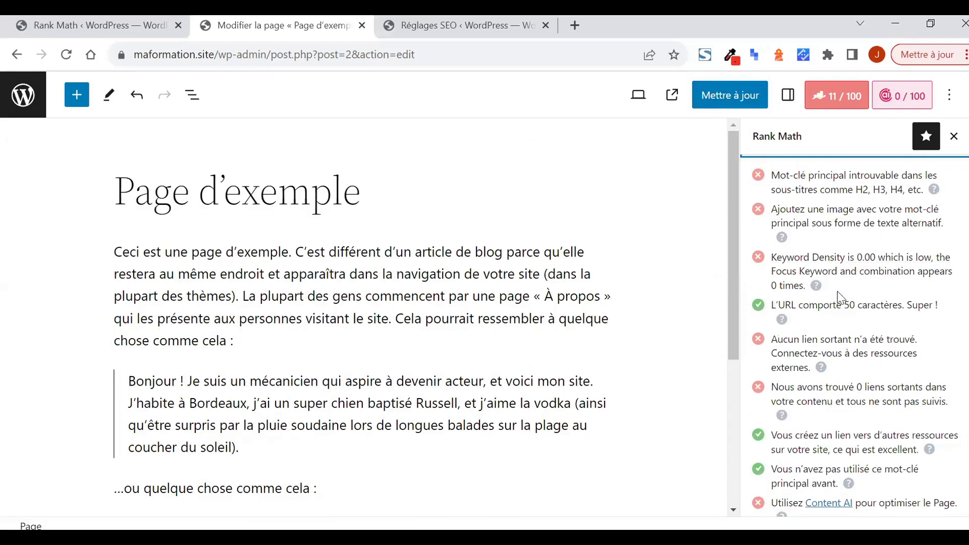
pyautogui.scroll(-2, 867, 431)
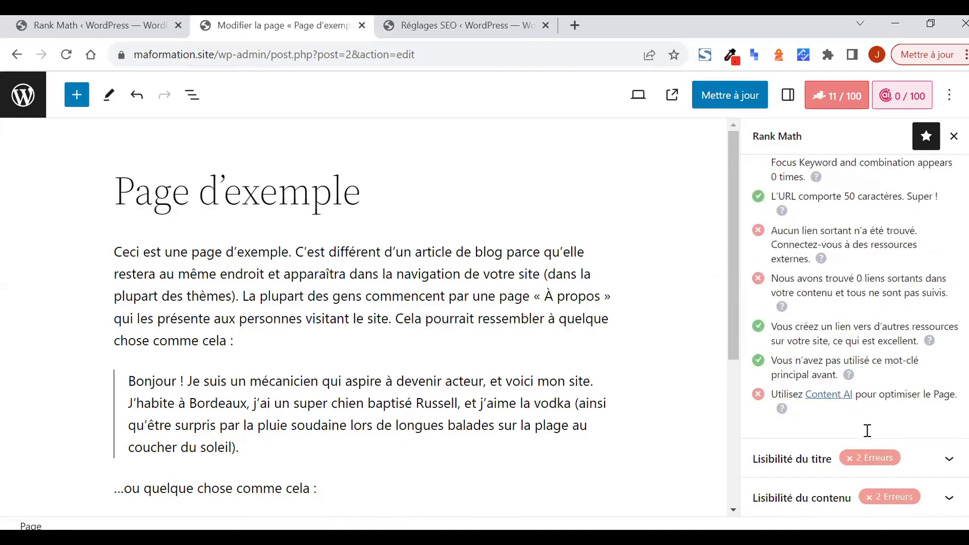
pyautogui.click(946, 459)
pyautogui.click(948, 499)
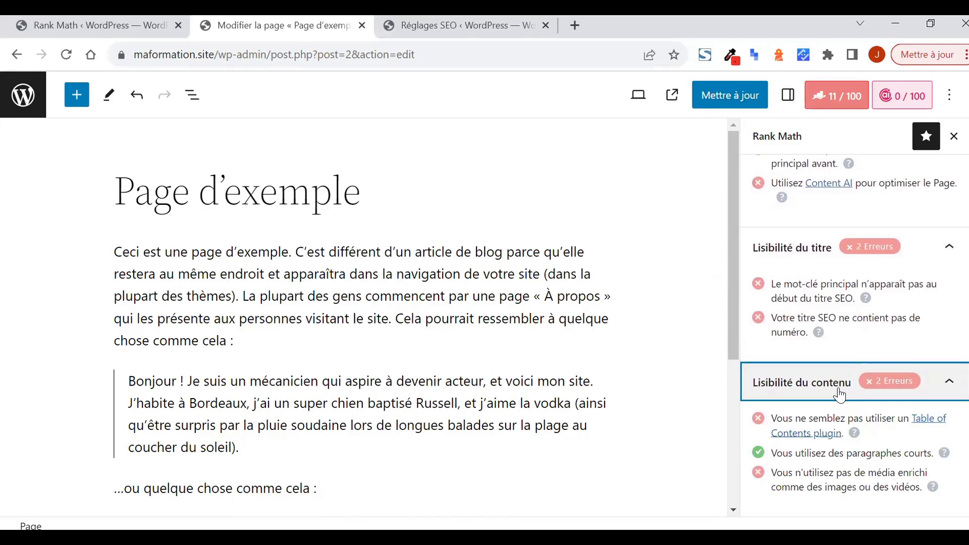
pyautogui.scroll(10, 839, 395)
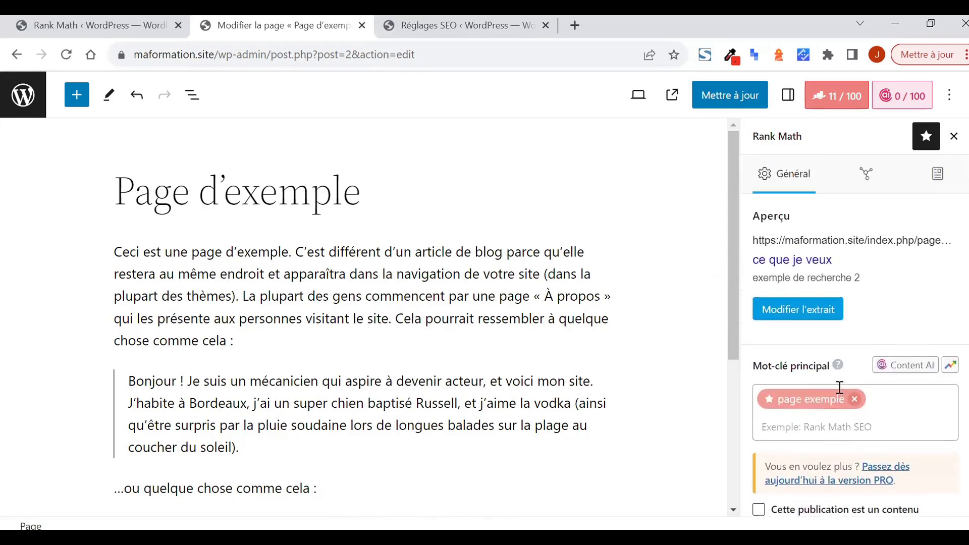
# Step: Inspect the page's Social preview and Schema settings in Rank Math, then return to the Général settings
pyautogui.click(864, 174)
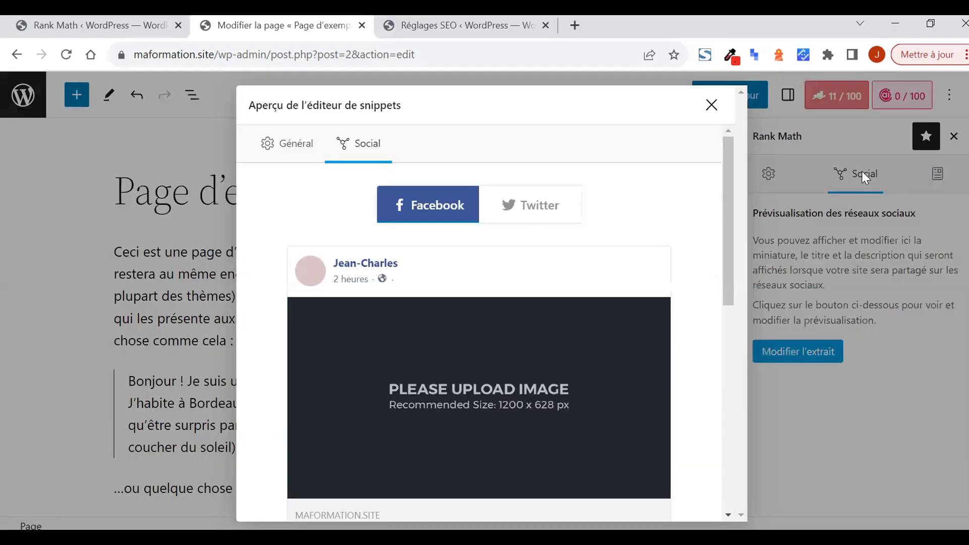
pyautogui.click(711, 105)
pyautogui.click(950, 176)
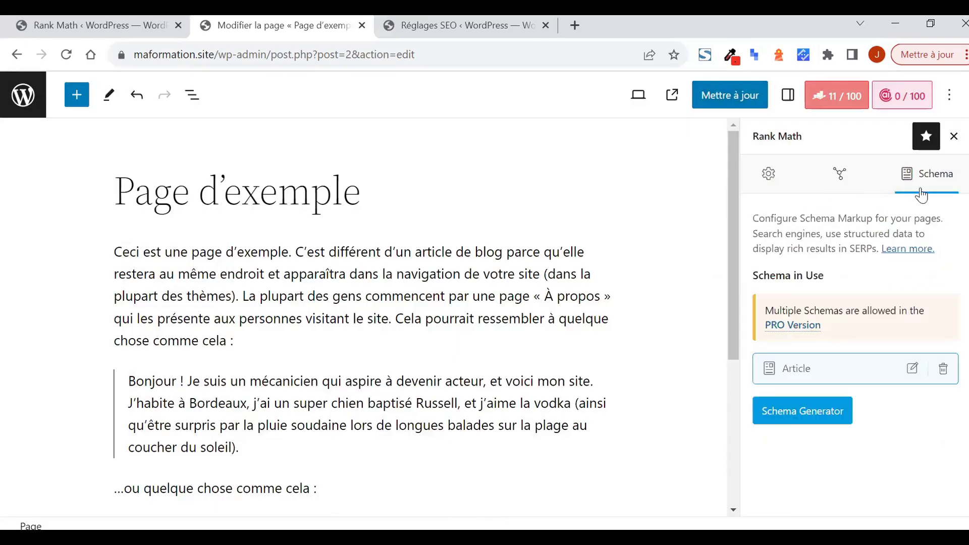
pyautogui.click(840, 174)
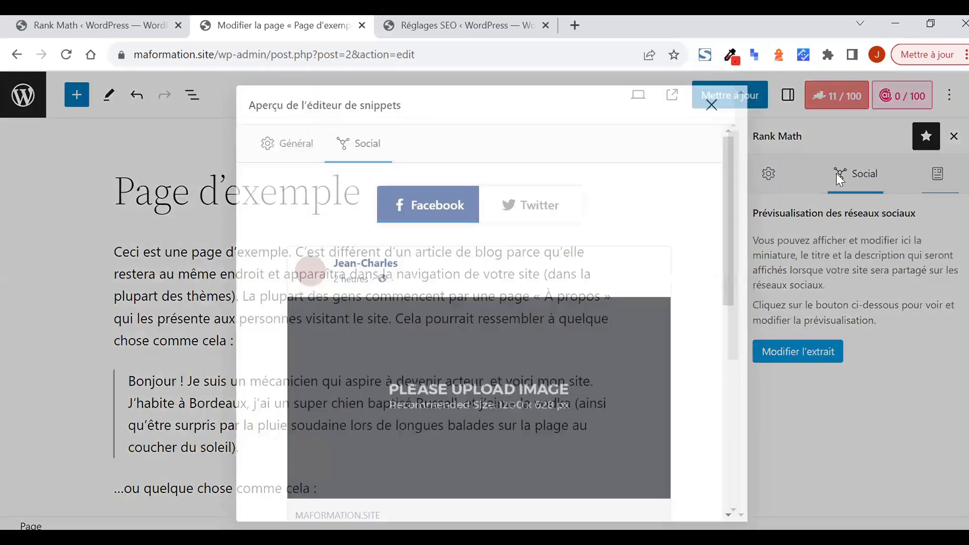
pyautogui.click(711, 106)
pyautogui.click(784, 191)
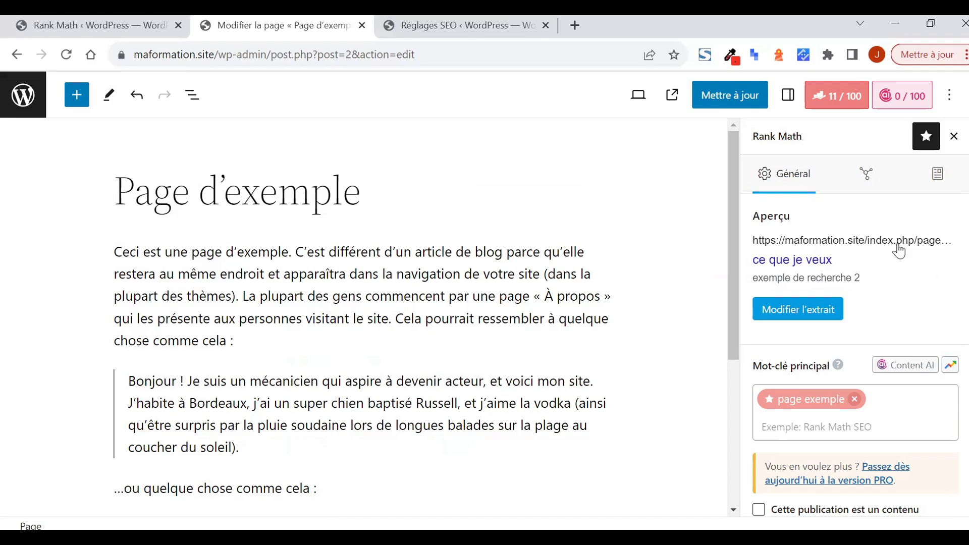
# Step: Switch to the Rank Math dashboard and open the SEO local section of Titres SEO & métadonnées
pyautogui.click(60, 22)
pyautogui.scroll(-6, 803, 292)
pyautogui.scroll(-5, 785, 376)
pyautogui.click(86, 288)
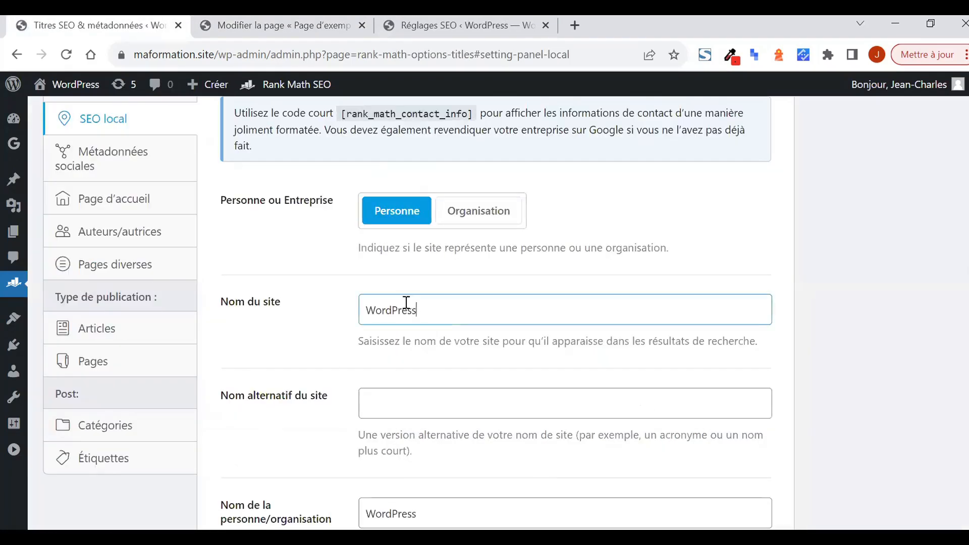
# Step: Review the SEO local fields, from site name, logo and URL to contact details, address and About and contact pages
pyautogui.moveTo(435, 311); pyautogui.dragTo(325, 311)
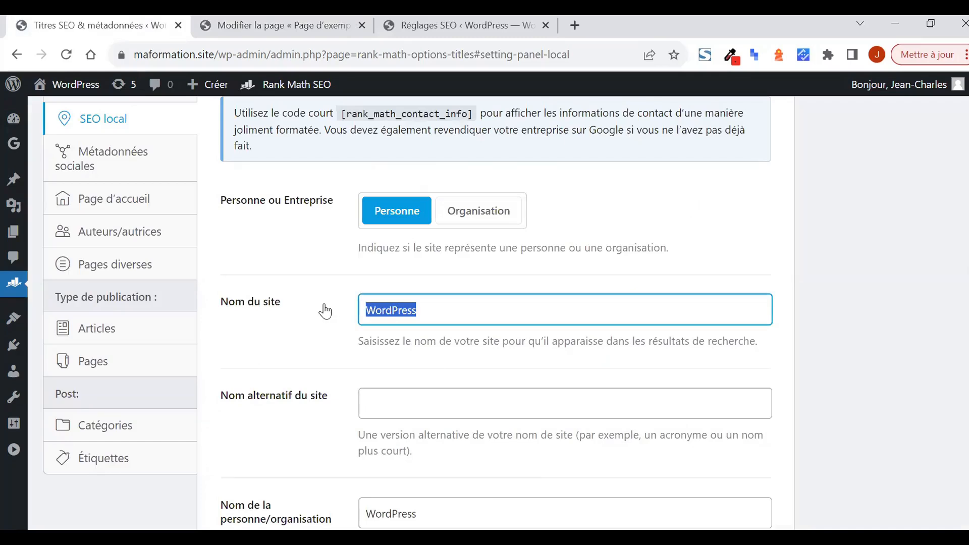
pyautogui.scroll(-2, 415, 210)
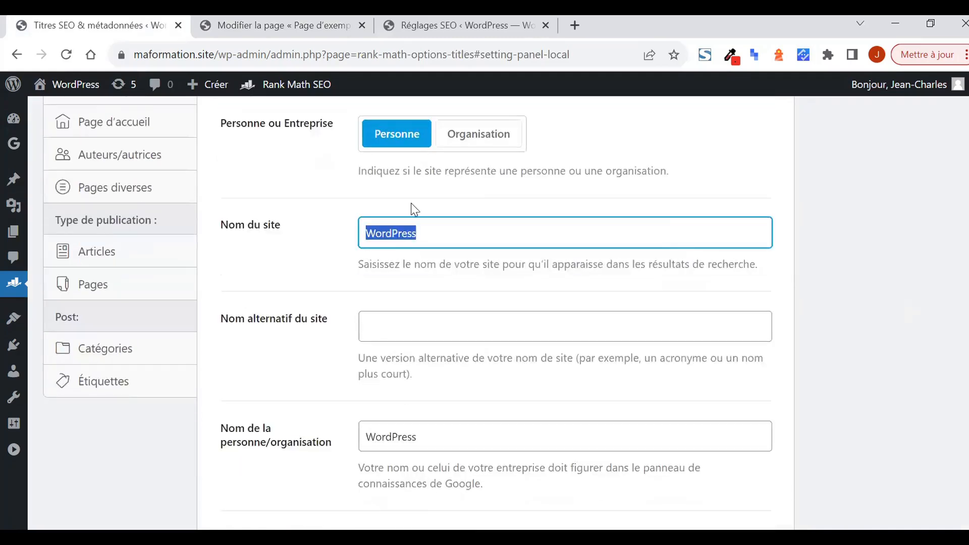
pyautogui.scroll(-9, 423, 282)
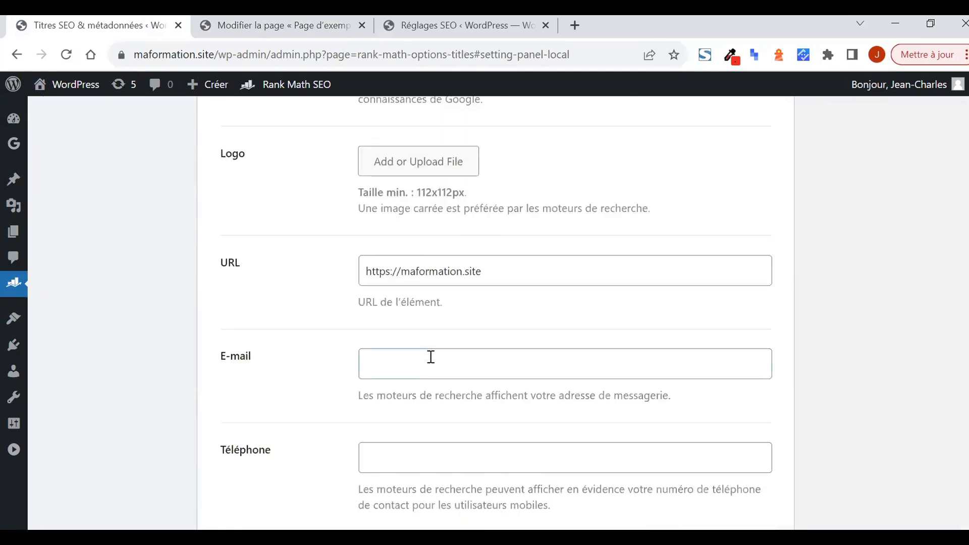
pyautogui.scroll(-2, 429, 313)
pyautogui.click(427, 277)
pyautogui.click(415, 384)
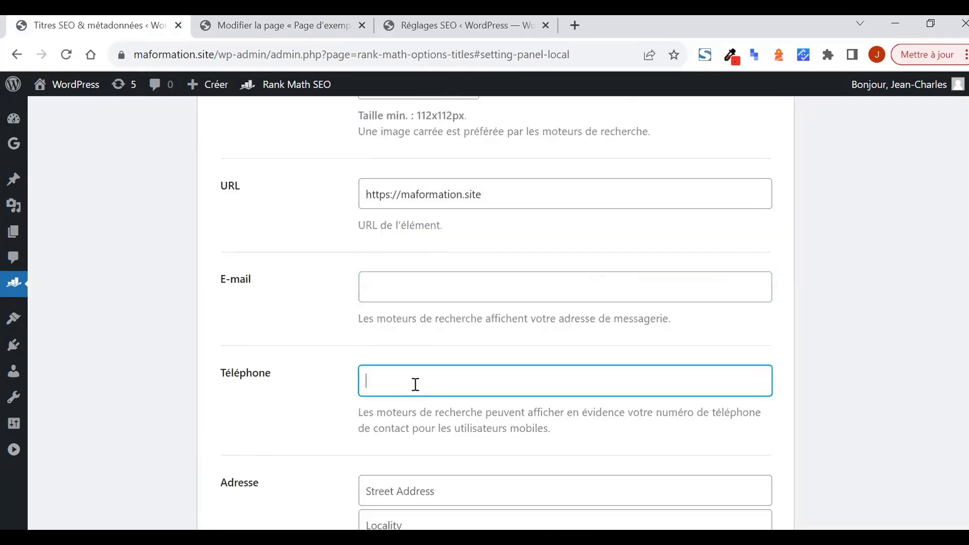
pyautogui.scroll(-8, 826, 354)
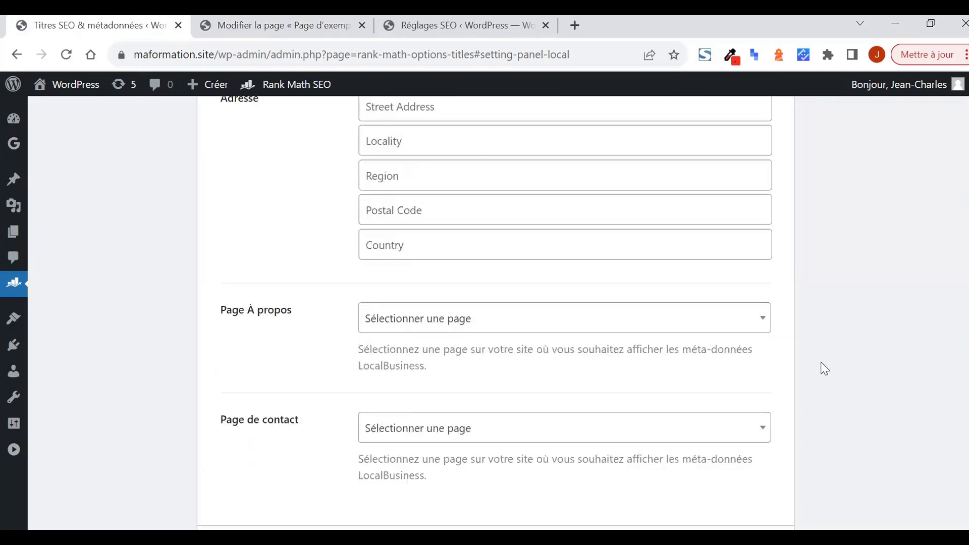
pyautogui.scroll(-2, 823, 367)
pyautogui.scroll(7, 829, 391)
pyautogui.scroll(10, 833, 394)
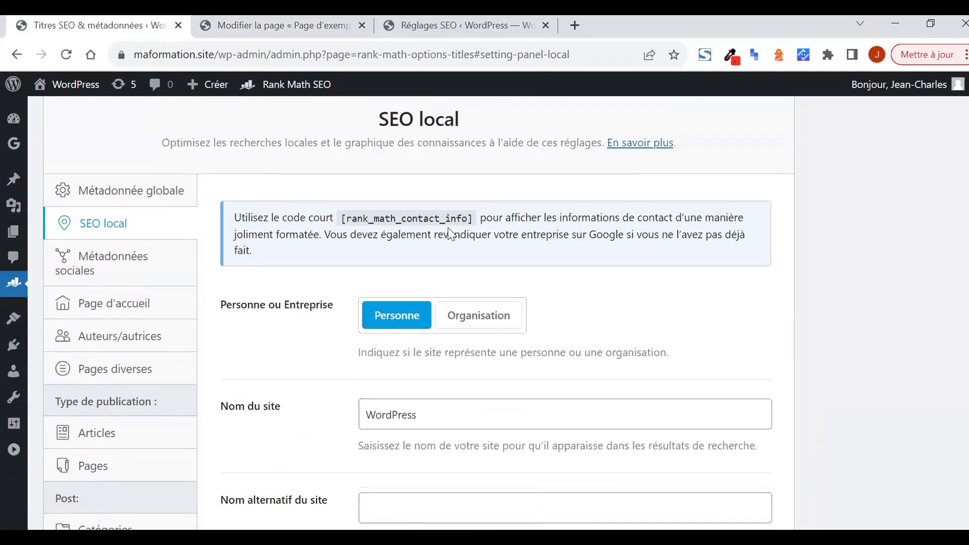
pyautogui.scroll(3, 120, 147)
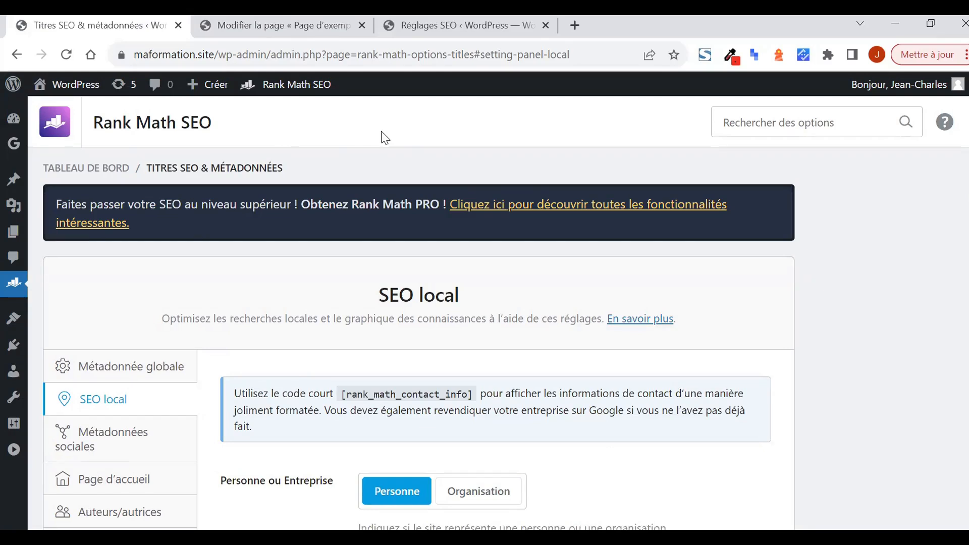
# Step: Close the Réglages SEO page showing Statistiques and return to the Titres SEO & métadonnées page
pyautogui.click(440, 21)
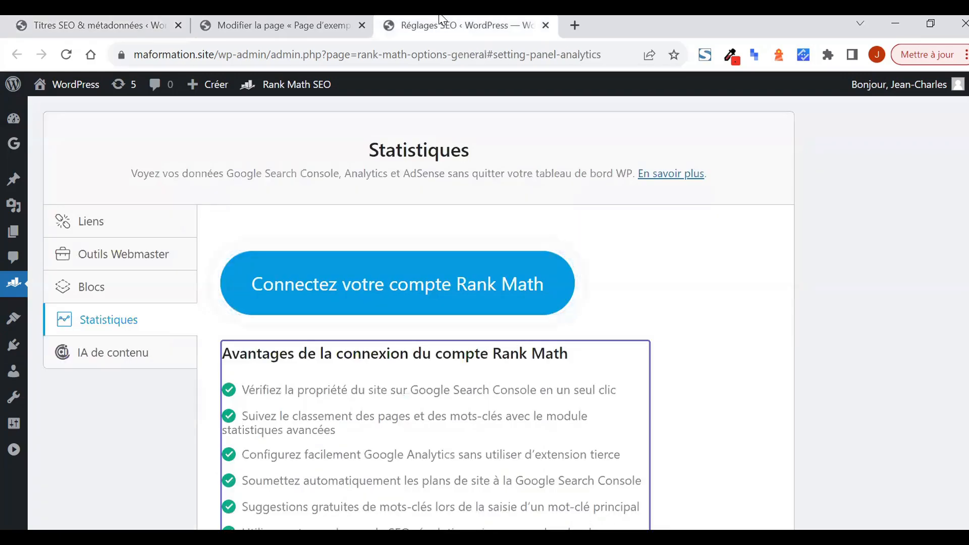
pyautogui.click(545, 25)
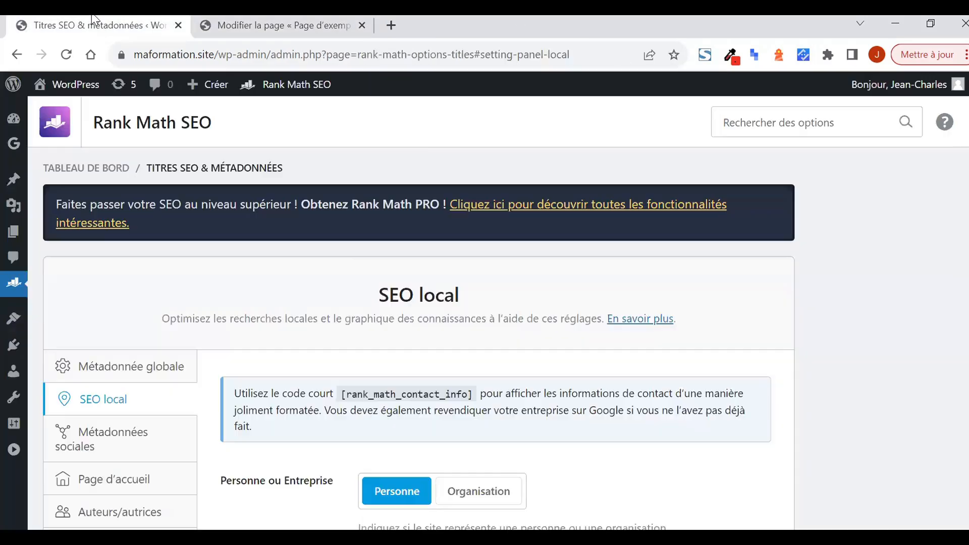
pyautogui.click(93, 20)
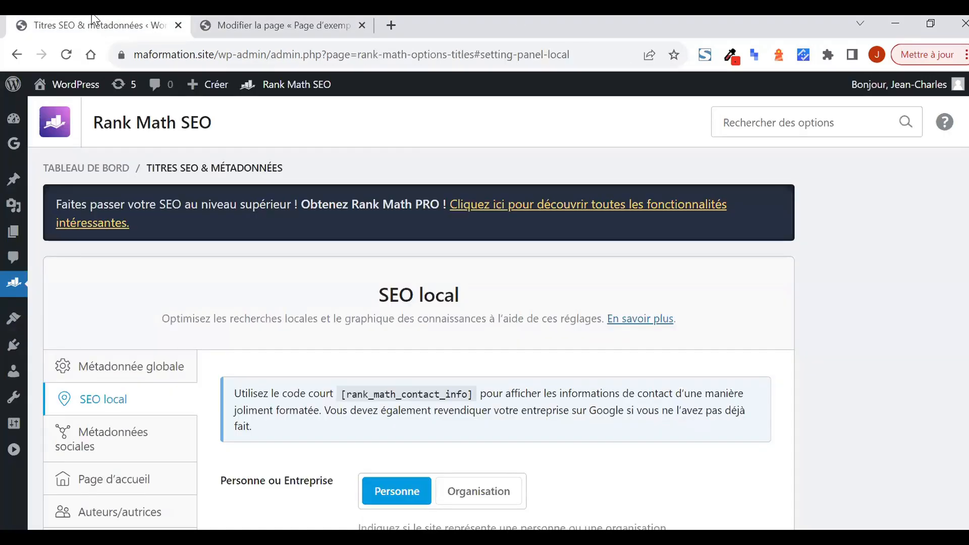